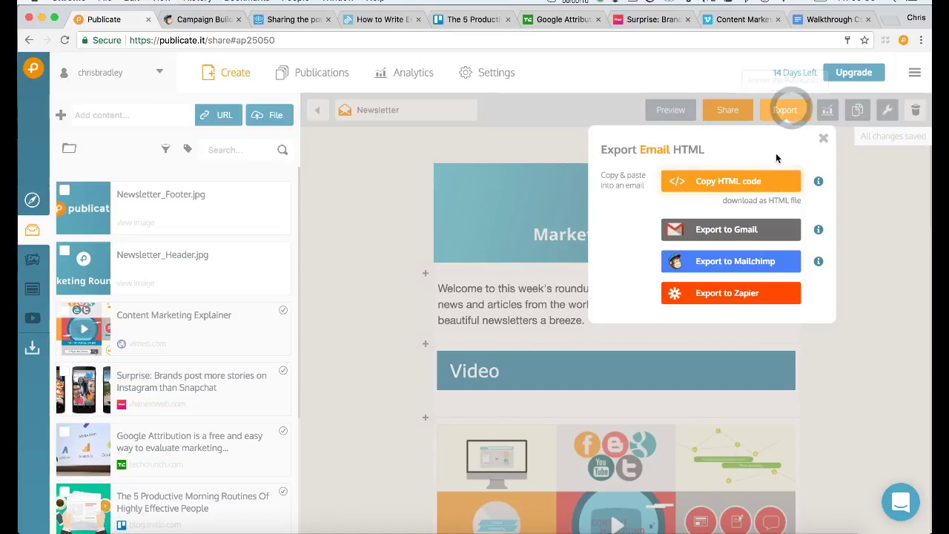
Step: Copy the Marketing Roundup newsletter's HTML code and paste it into the body of a new email message
{"action": "left_click", "coordinate": [764, 181]}
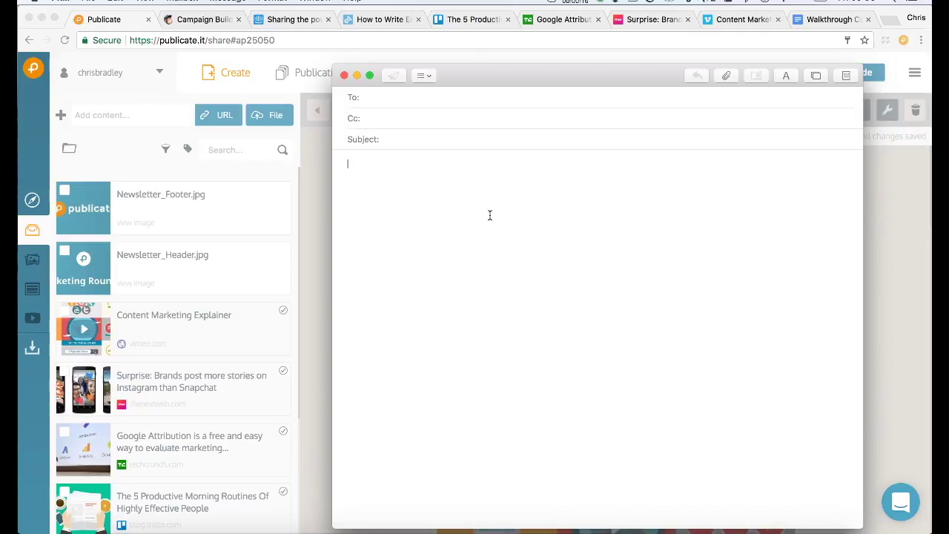
{"action": "key", "text": "super+v"}
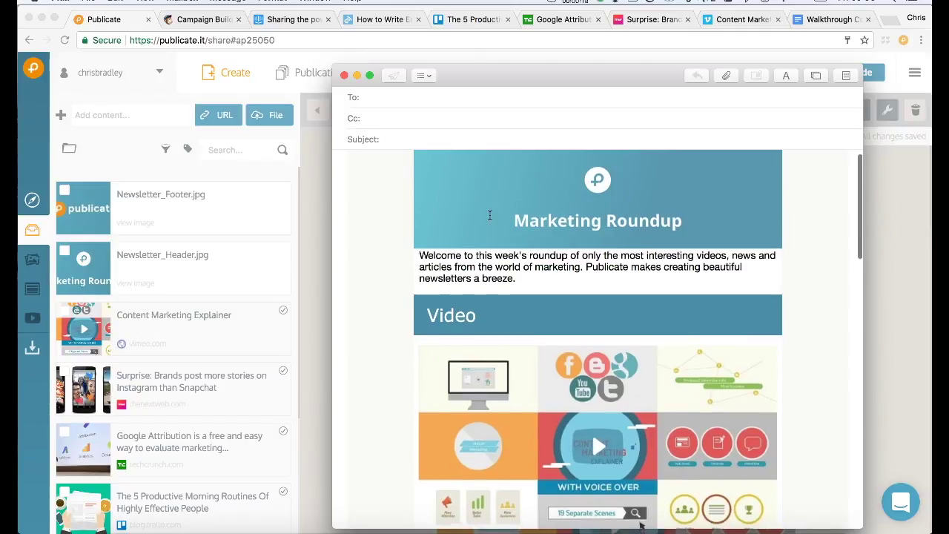
{"action": "scroll", "coordinate": [489, 215], "scroll_direction": "down", "scroll_amount": 5}
{"action": "scroll", "coordinate": [490, 215], "scroll_direction": "up", "scroll_amount": 6}
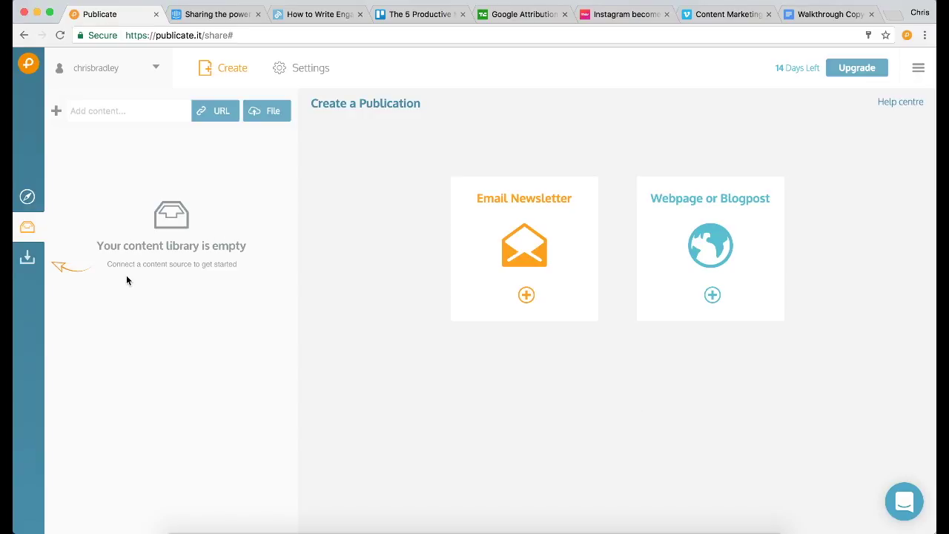
Step: Copy the URL of the Intercom blog article about sharing the power of data and add it to the Publicate content library
{"action": "left_click", "coordinate": [218, 15]}
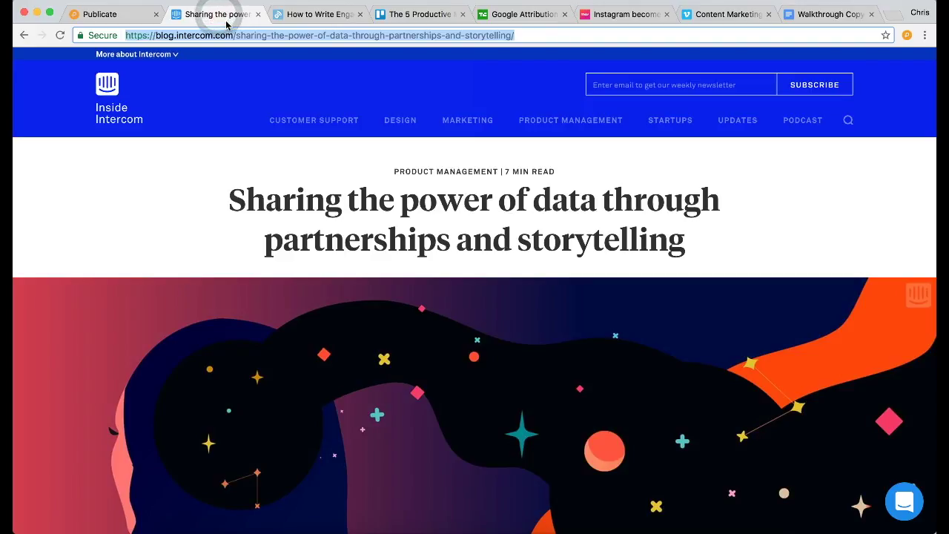
{"action": "left_click", "coordinate": [107, 18]}
{"action": "left_click", "coordinate": [133, 106]}
{"action": "key", "text": "super+v"}
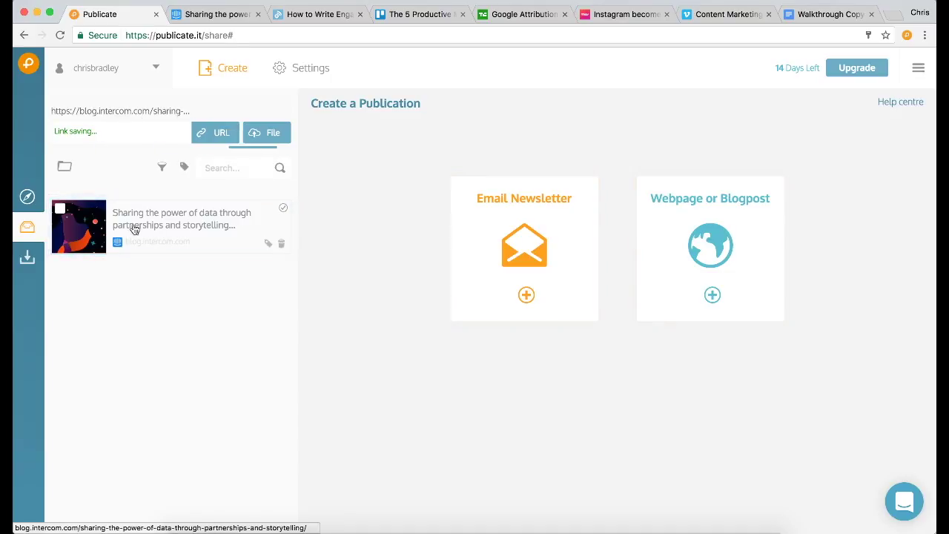
Step: Examine the available content library integrations in the personal workspace settings
{"action": "left_click", "coordinate": [27, 257]}
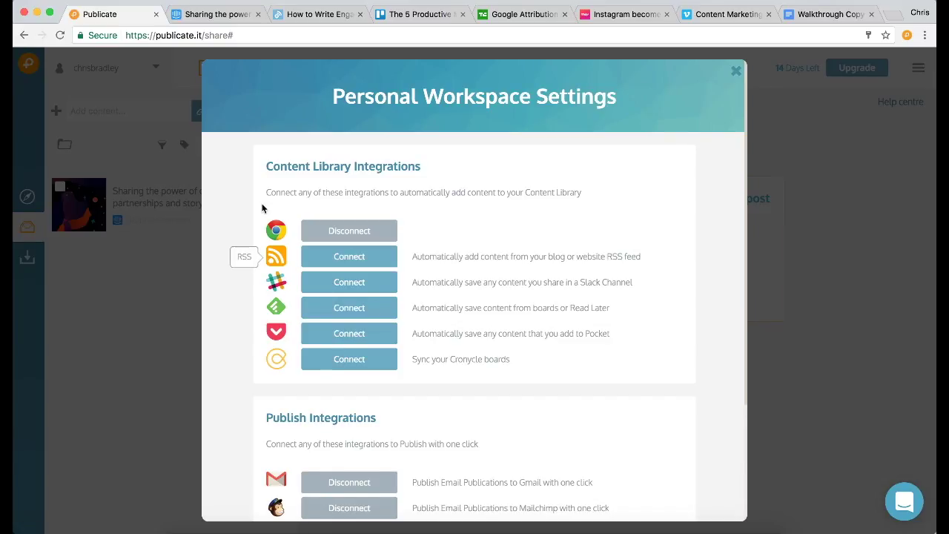
{"action": "left_click", "coordinate": [151, 277]}
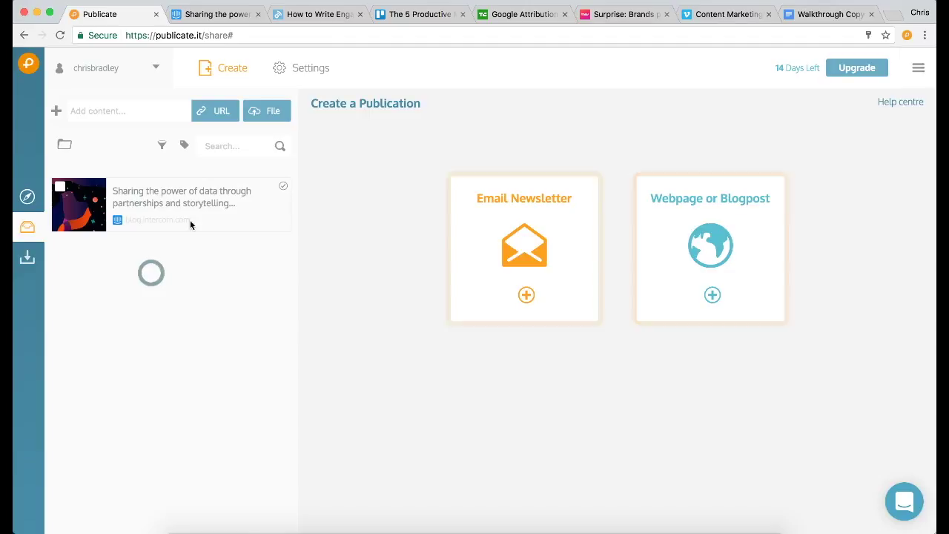
Step: Save the Buzzsumo headlines, Trello morning routines and TechCrunch Google Attribution articles to the content library with the Publicate browser extension
{"action": "left_click", "coordinate": [301, 18]}
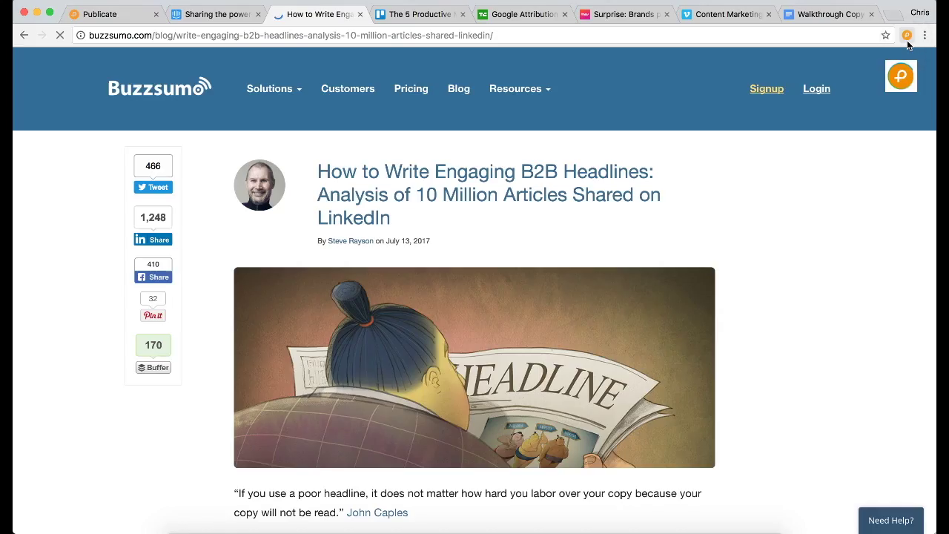
{"action": "left_click", "coordinate": [906, 36]}
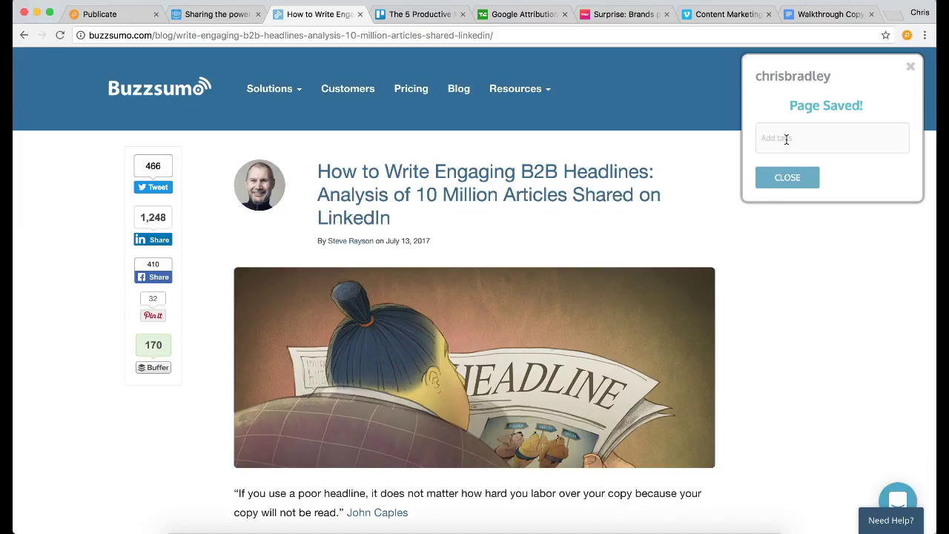
{"action": "left_click", "coordinate": [421, 15]}
{"action": "left_click", "coordinate": [907, 34]}
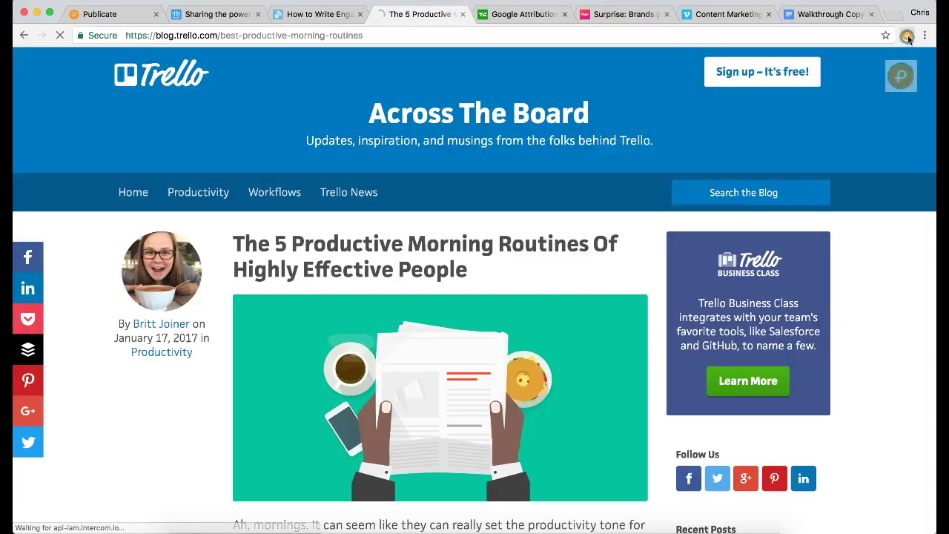
{"action": "left_click", "coordinate": [515, 15]}
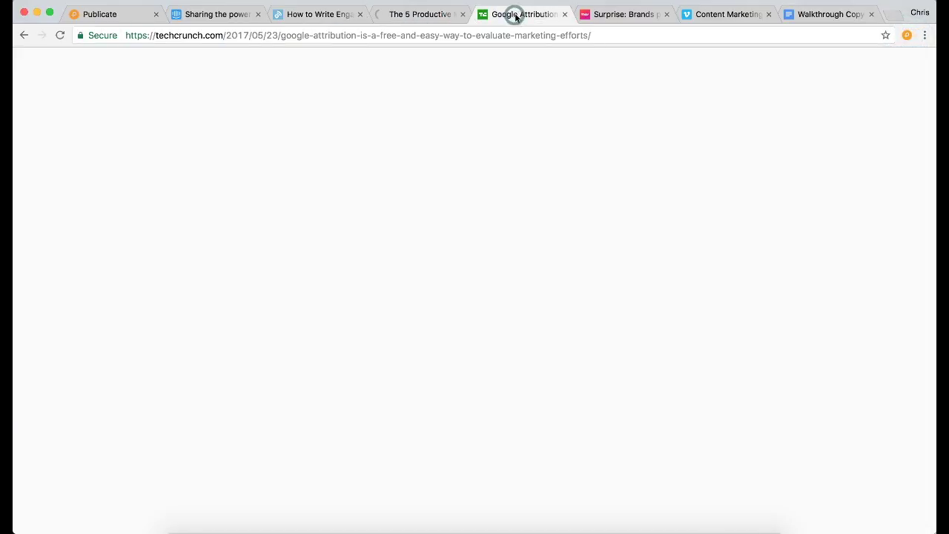
{"action": "left_click", "coordinate": [907, 35]}
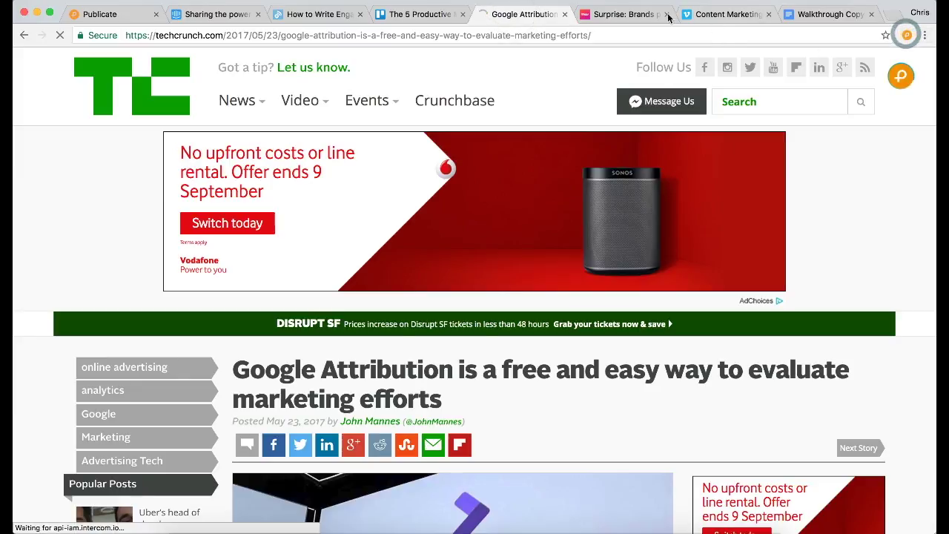
Step: Save The Next Web's Instagram stories article and Vimeo's Content Marketing Explainer video with the Publicate browser extension
{"action": "left_click", "coordinate": [633, 14]}
{"action": "left_click", "coordinate": [906, 35]}
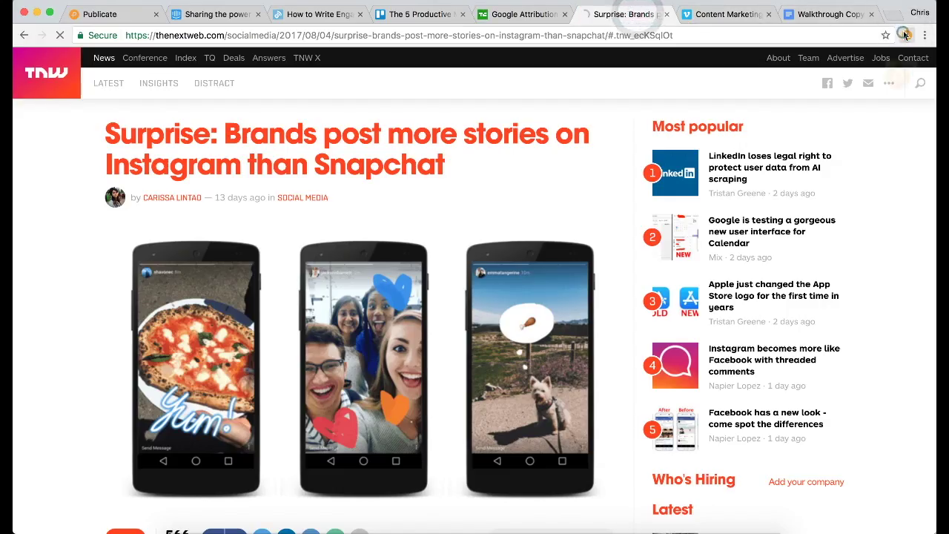
{"action": "left_click", "coordinate": [899, 75]}
{"action": "left_click", "coordinate": [729, 15]}
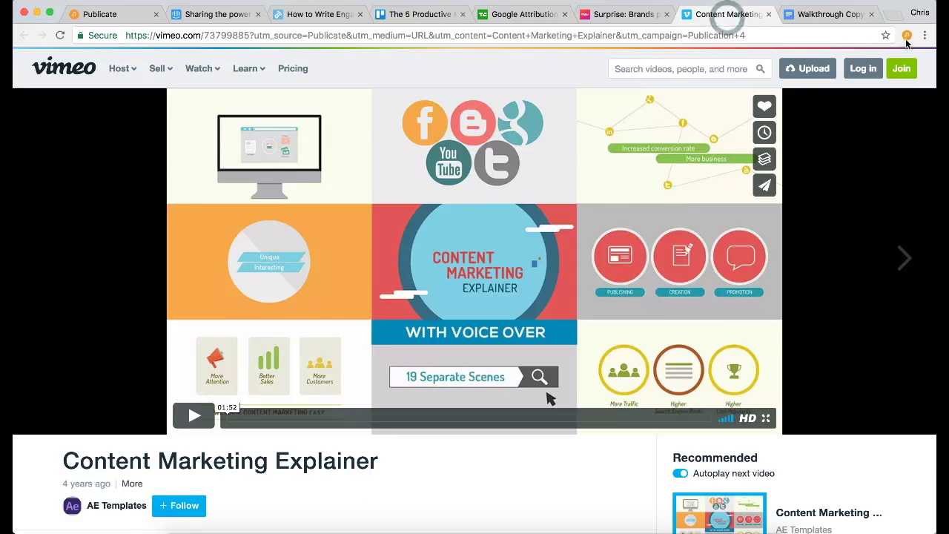
{"action": "left_click", "coordinate": [907, 34]}
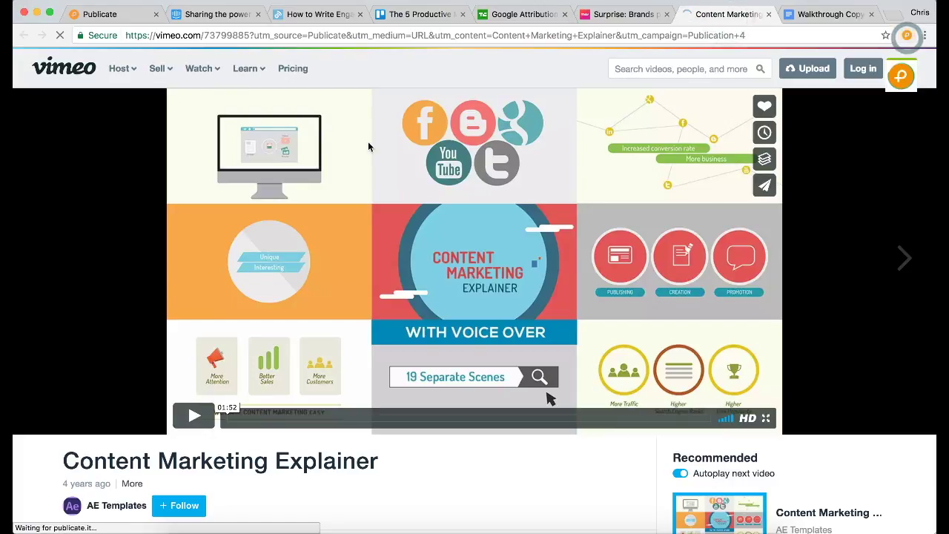
Step: Return to Publicate, create an email newsletter publication and add a text block below the title
{"action": "left_click", "coordinate": [111, 15]}
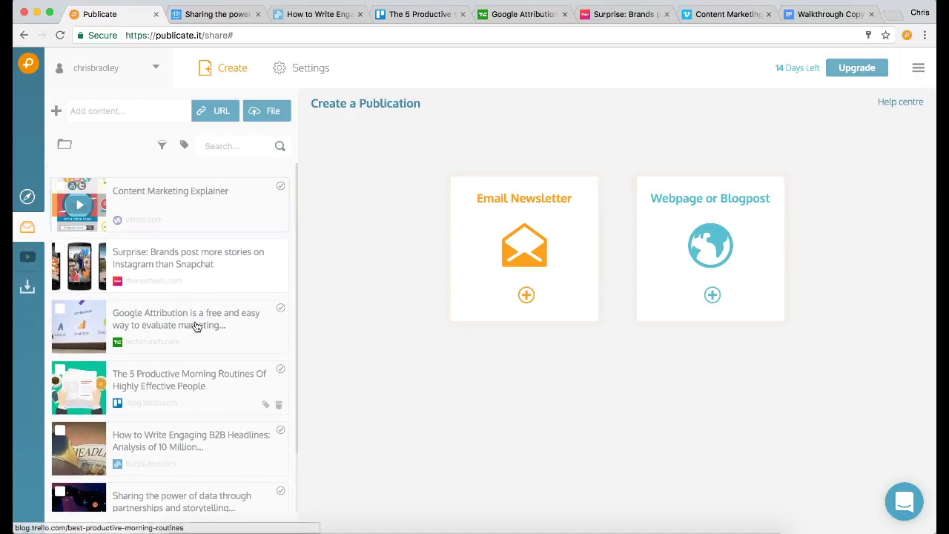
{"action": "left_click", "coordinate": [533, 252]}
{"action": "left_click_drag", "start_coordinate": [182, 197], "coordinate": [215, 185]}
{"action": "left_click", "coordinate": [635, 380]}
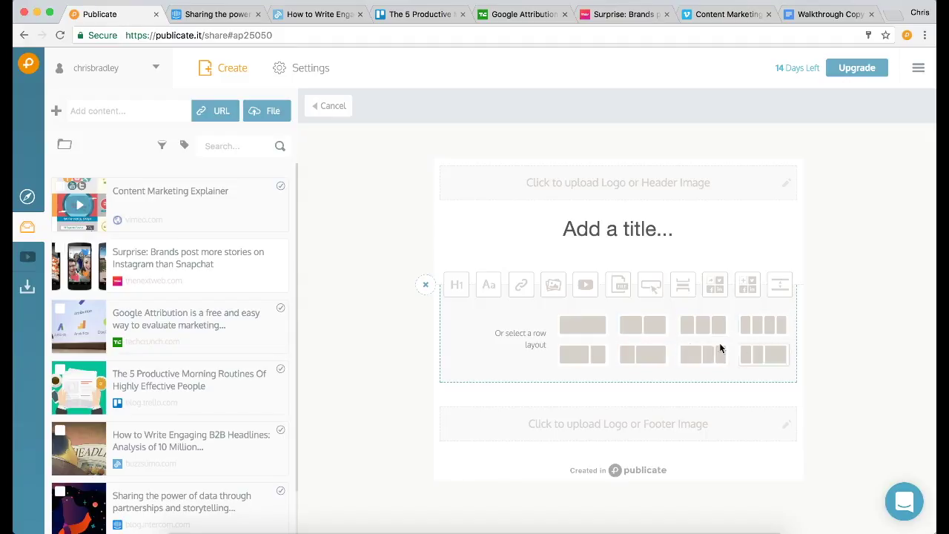
{"action": "left_click", "coordinate": [493, 288]}
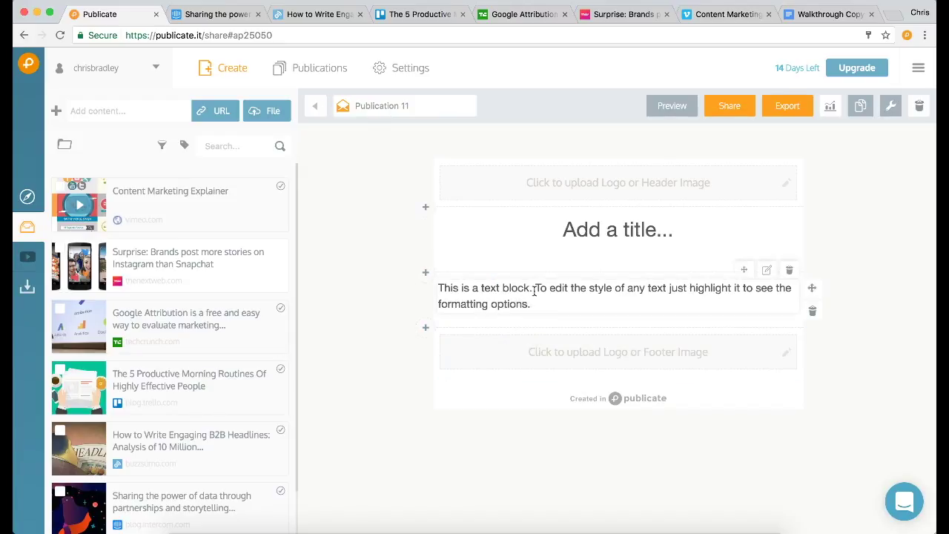
Step: Replace the text block's placeholder with the welcome paragraph copied from the Walkthrough Copy document
{"action": "left_click", "coordinate": [821, 18]}
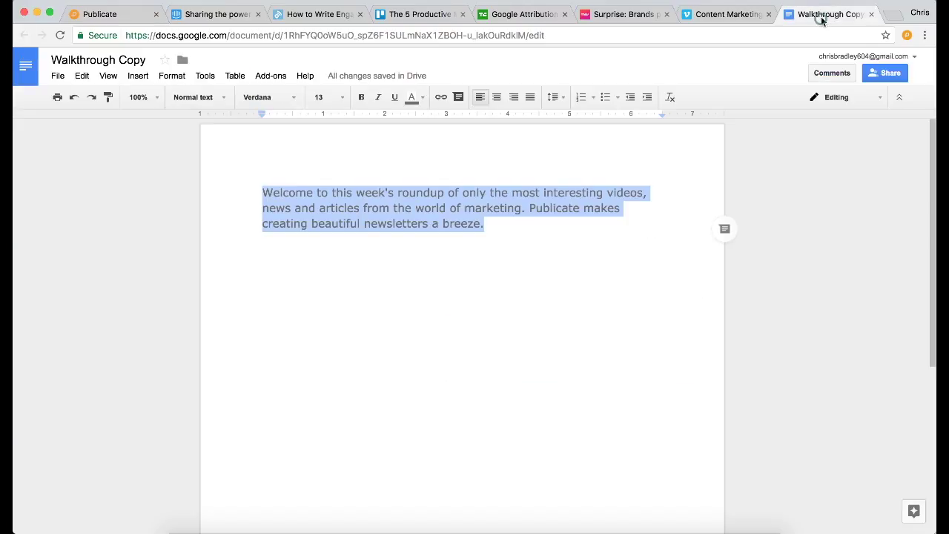
{"action": "left_click", "coordinate": [116, 17]}
{"action": "left_click_drag", "start_coordinate": [571, 305], "coordinate": [412, 275]}
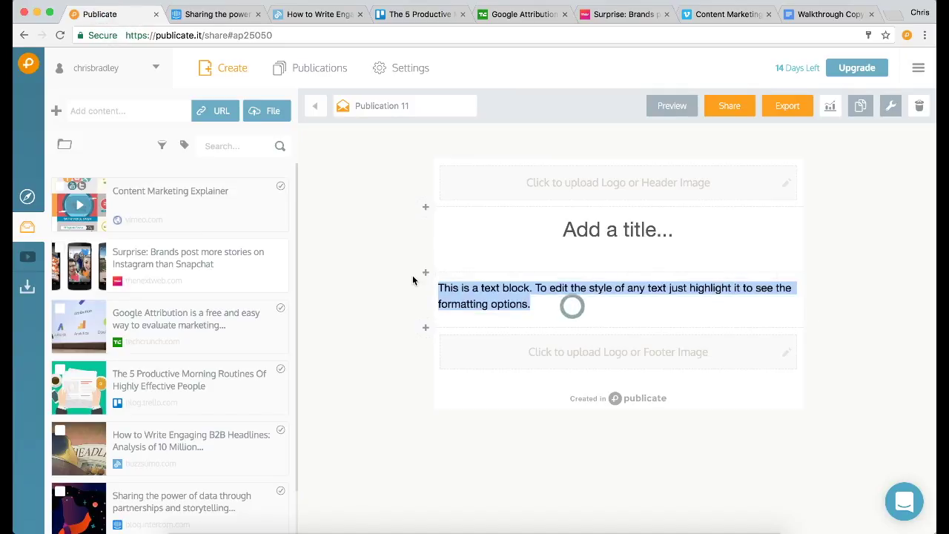
{"action": "type", "text": "Welcome to this week's roundup of only the most interesting videos, news and articles from the world of marketing. Publicate makes creating beautiful newsletters a breeze."}
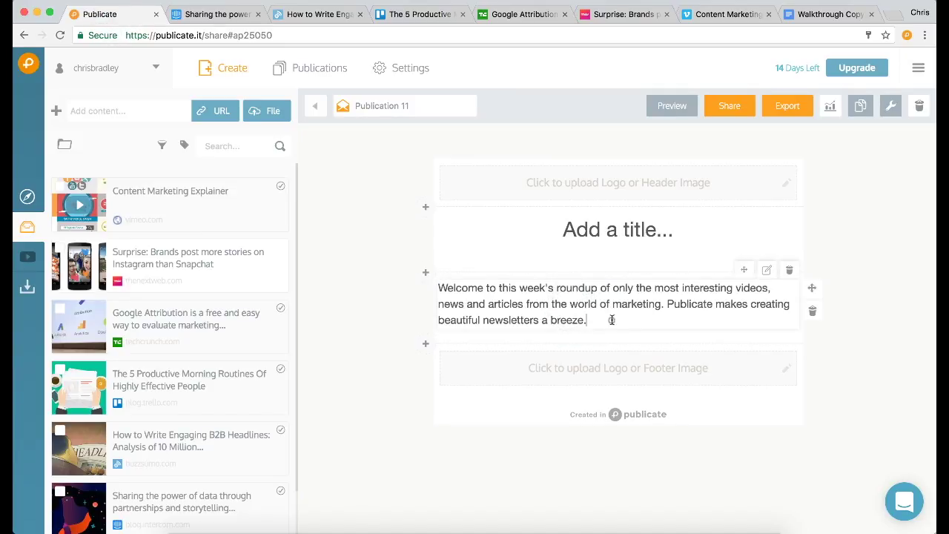
{"action": "left_click_drag", "start_coordinate": [569, 304], "coordinate": [658, 304]}
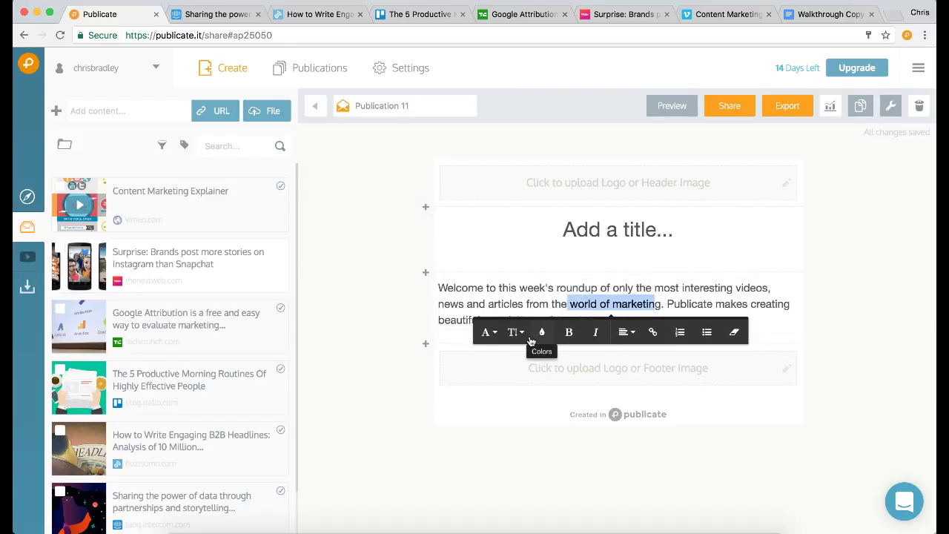
{"action": "left_click", "coordinate": [412, 290]}
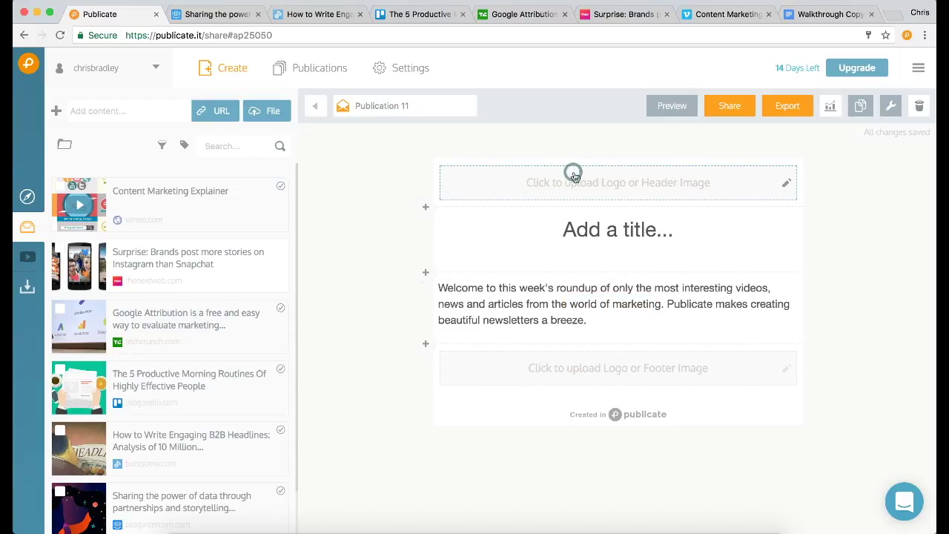
Step: Upload Newsletter Header.png from the Desktop as the newsletter's header image
{"action": "left_click", "coordinate": [573, 176]}
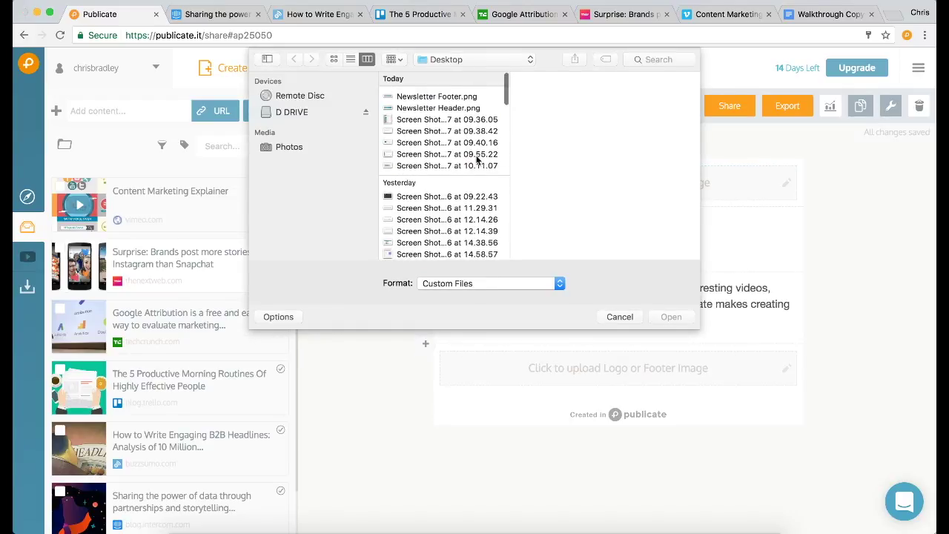
{"action": "left_click", "coordinate": [441, 105]}
{"action": "left_click", "coordinate": [674, 315]}
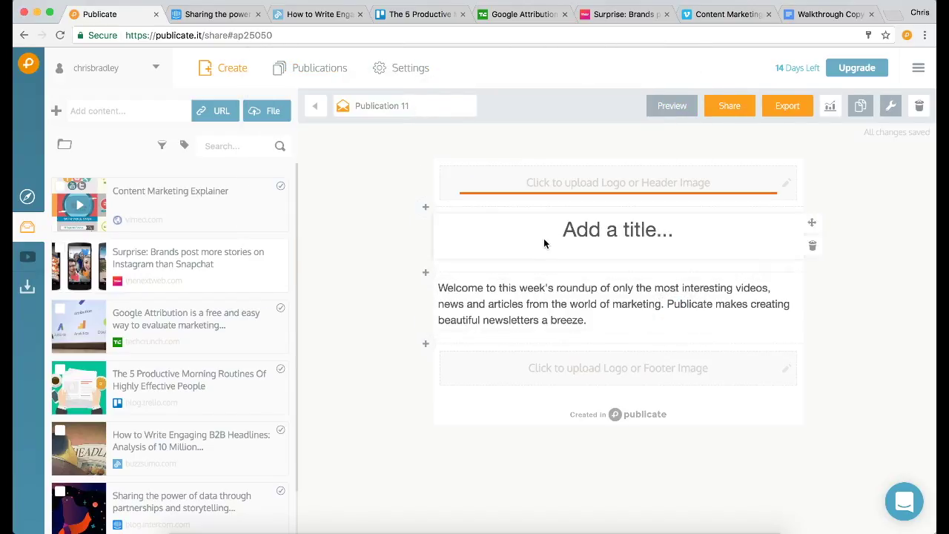
Step: Centre the header image, scale it up to the newsletter's full width and apply the branding changes
{"action": "left_click_drag", "start_coordinate": [264, 242], "coordinate": [197, 241]}
{"action": "left_click", "coordinate": [142, 121]}
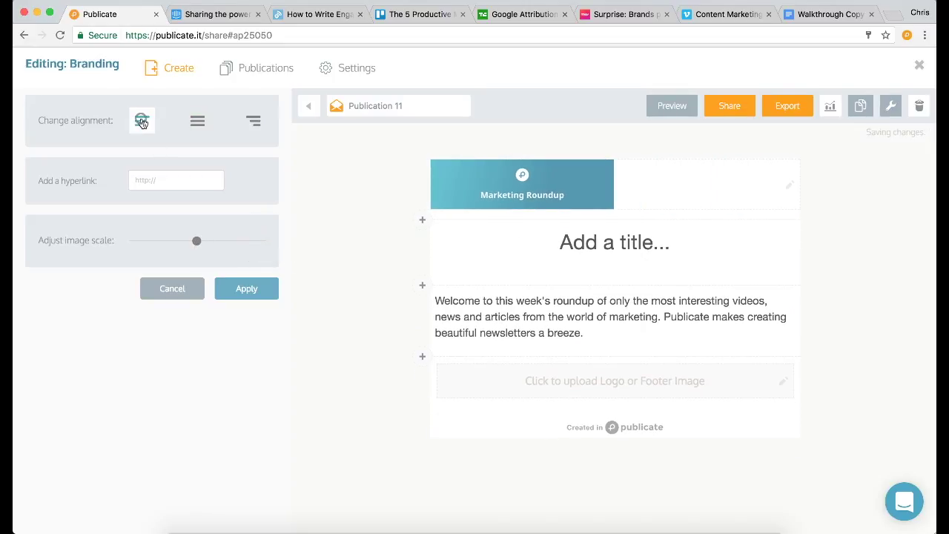
{"action": "left_click", "coordinate": [249, 121]}
{"action": "left_click", "coordinate": [197, 121]}
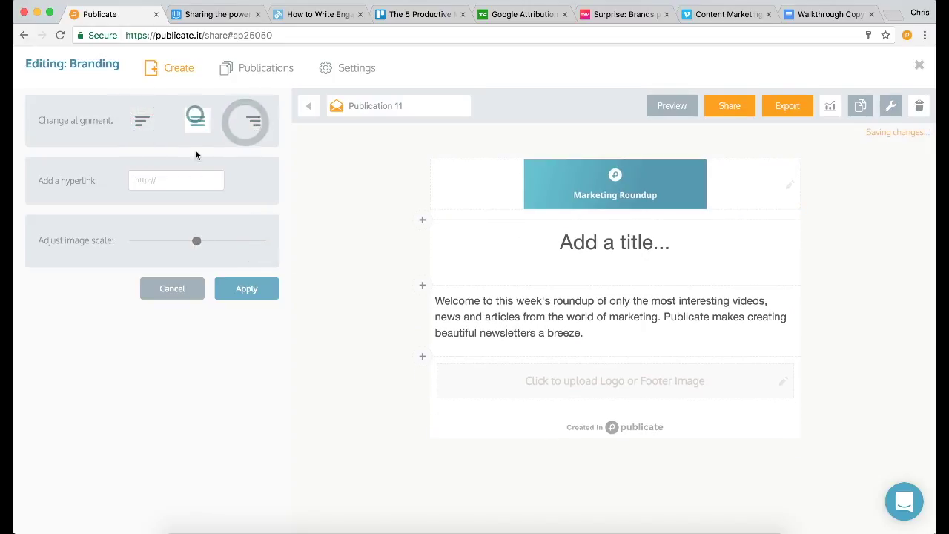
{"action": "left_click_drag", "start_coordinate": [196, 240], "coordinate": [295, 244]}
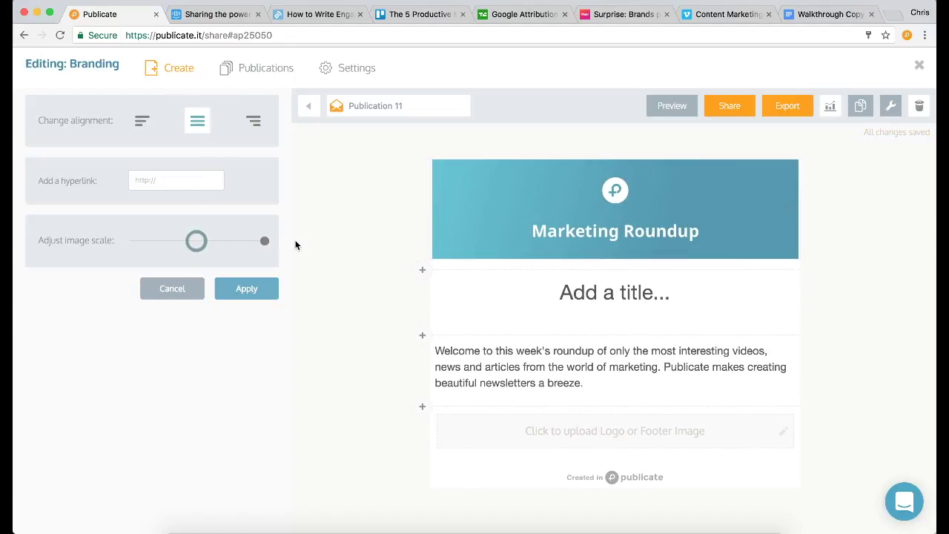
{"action": "left_click", "coordinate": [257, 289]}
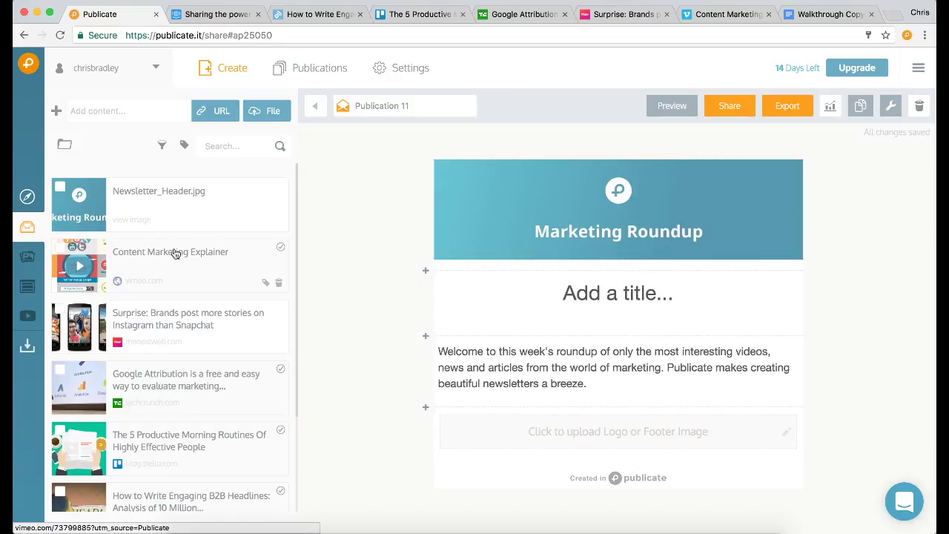
Step: Enter "Video" as the title and give it a blue background colour
{"action": "left_click", "coordinate": [610, 296]}
{"action": "type", "text": "Video"}
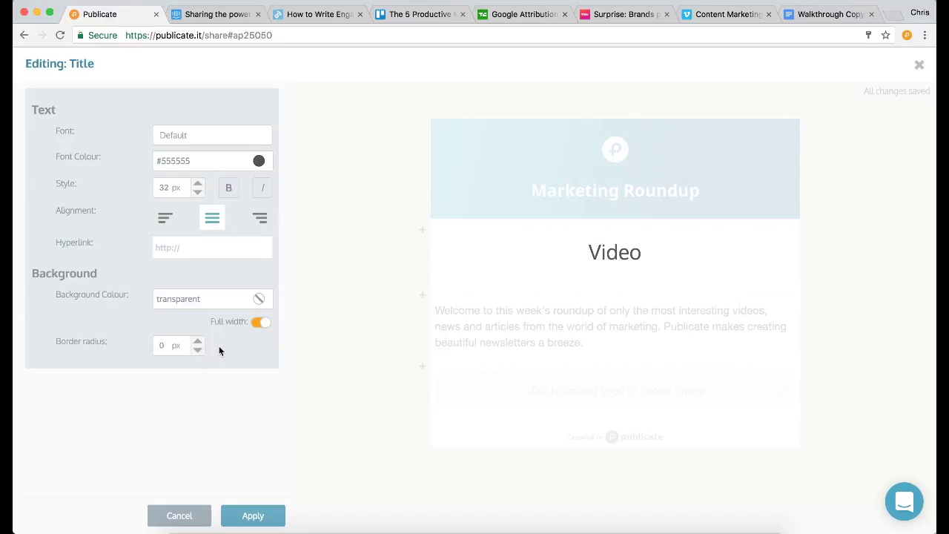
{"action": "left_click", "coordinate": [214, 300]}
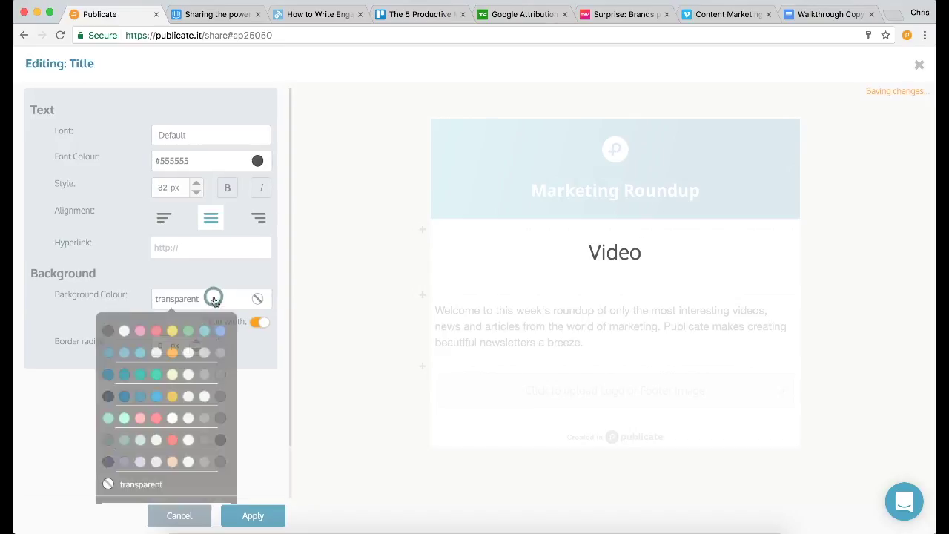
{"action": "left_click", "coordinate": [108, 354]}
{"action": "left_click", "coordinate": [229, 279]}
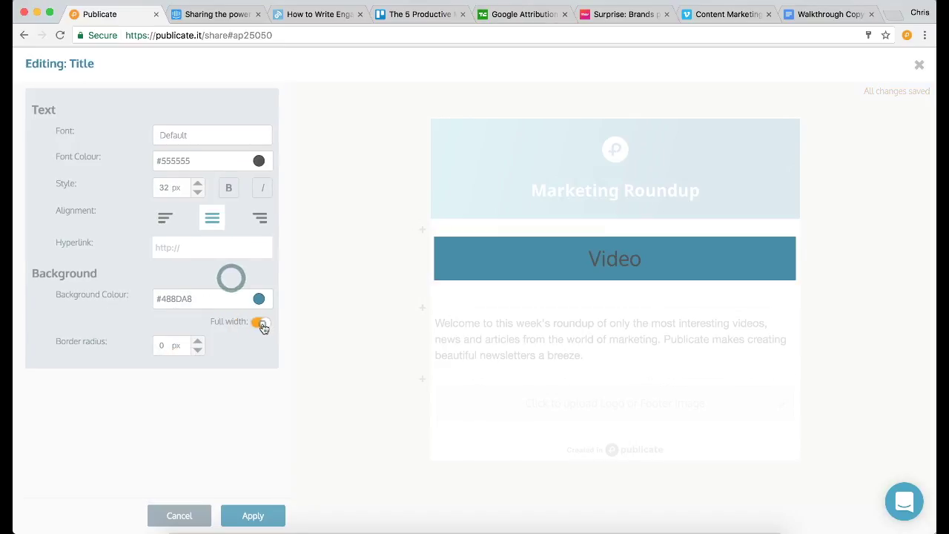
Step: Try the title background without full width and with a 2 px border radius, and switch full width back on
{"action": "left_click", "coordinate": [260, 322]}
{"action": "double_click", "coordinate": [197, 341]}
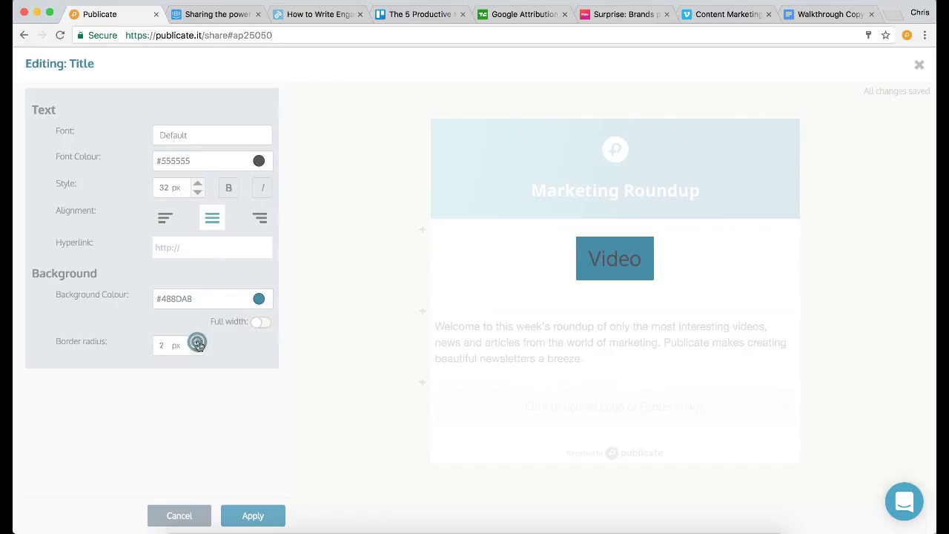
{"action": "triple_click", "coordinate": [197, 349]}
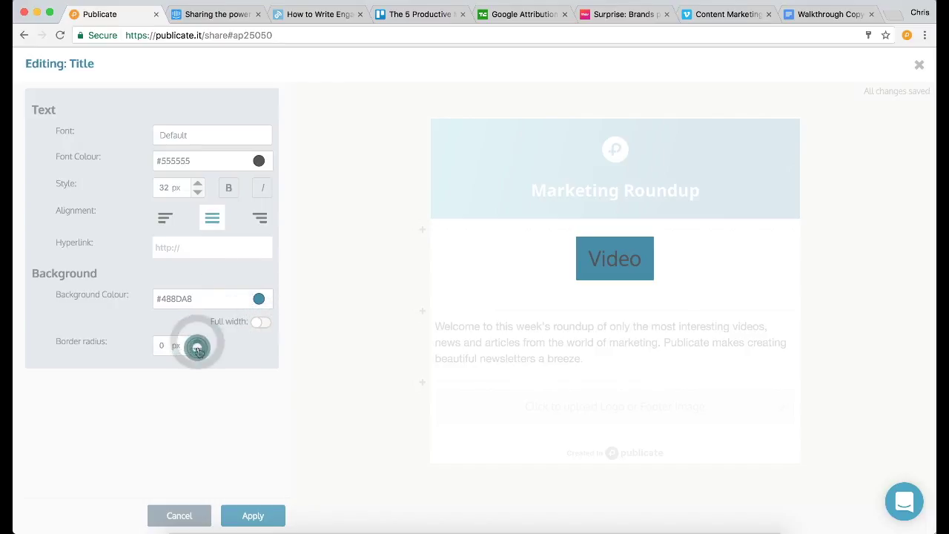
{"action": "left_click", "coordinate": [260, 321]}
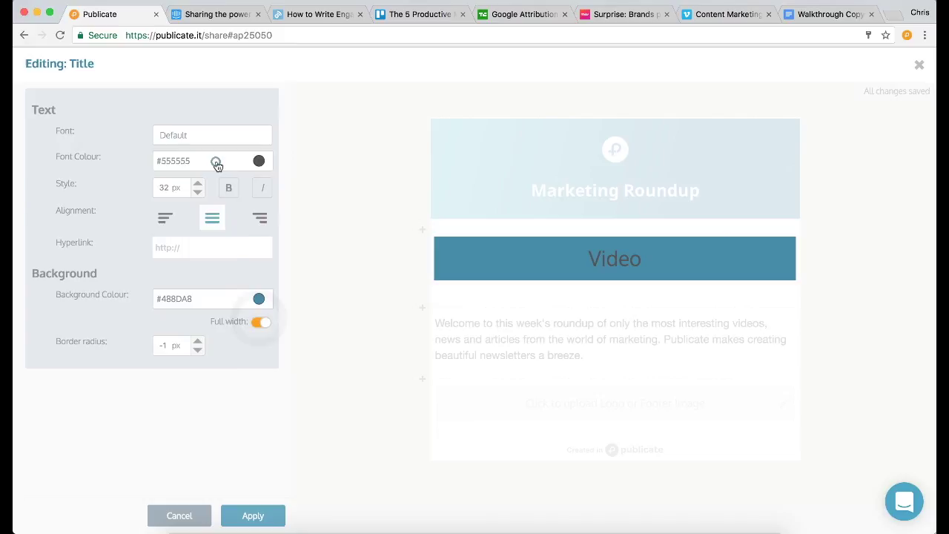
Step: Format the Video title as white (#FFFFFF) Verdana text at 28 px, left-aligned, and apply the title changes
{"action": "left_click", "coordinate": [215, 161]}
{"action": "left_click", "coordinate": [126, 194]}
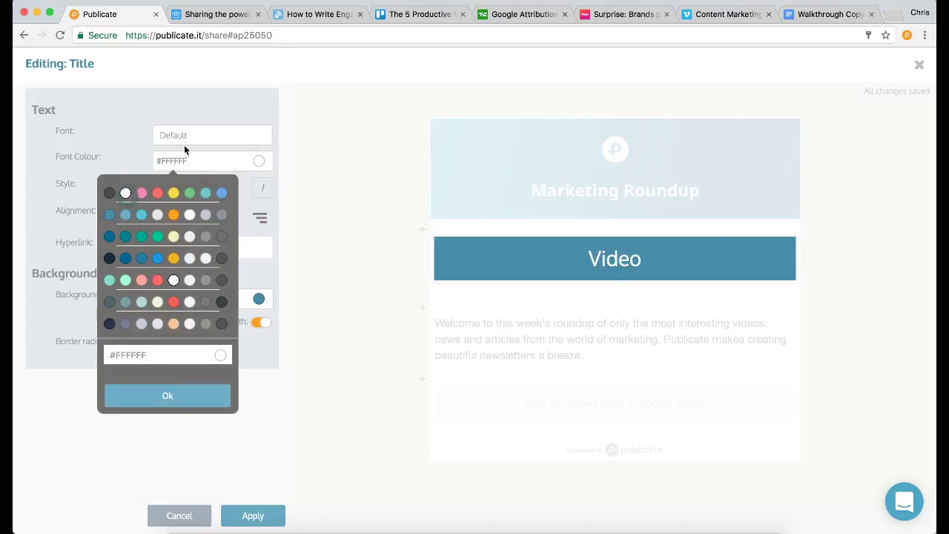
{"action": "left_click", "coordinate": [198, 336]}
{"action": "left_click", "coordinate": [197, 193]}
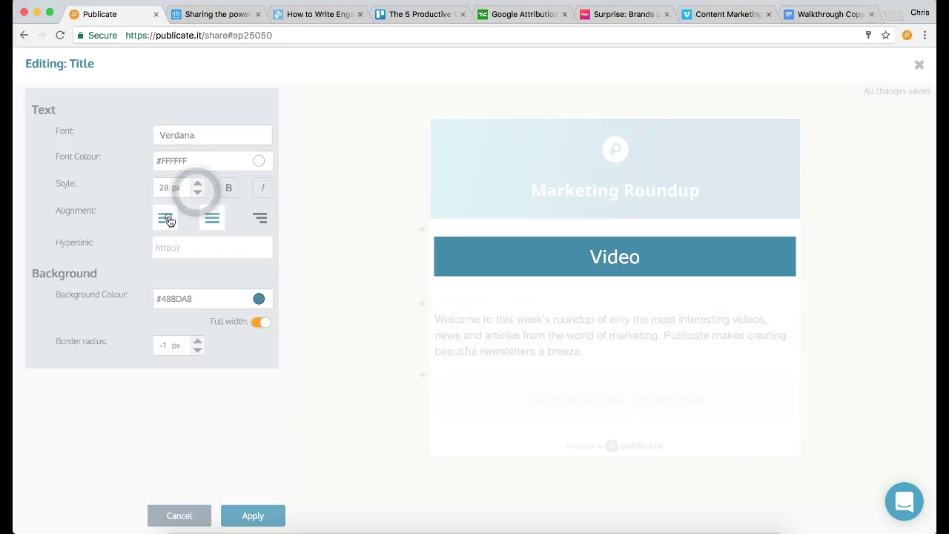
{"action": "left_click", "coordinate": [168, 218]}
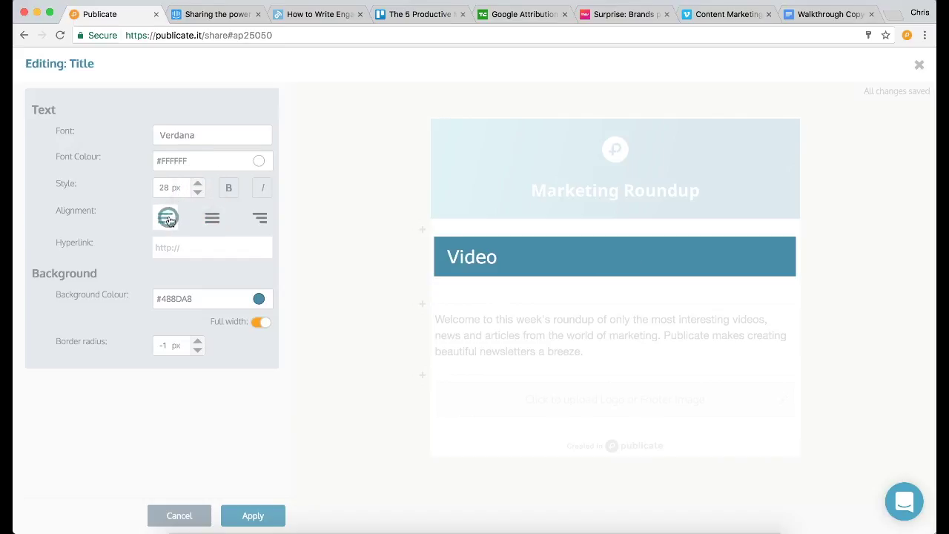
{"action": "left_click", "coordinate": [270, 515]}
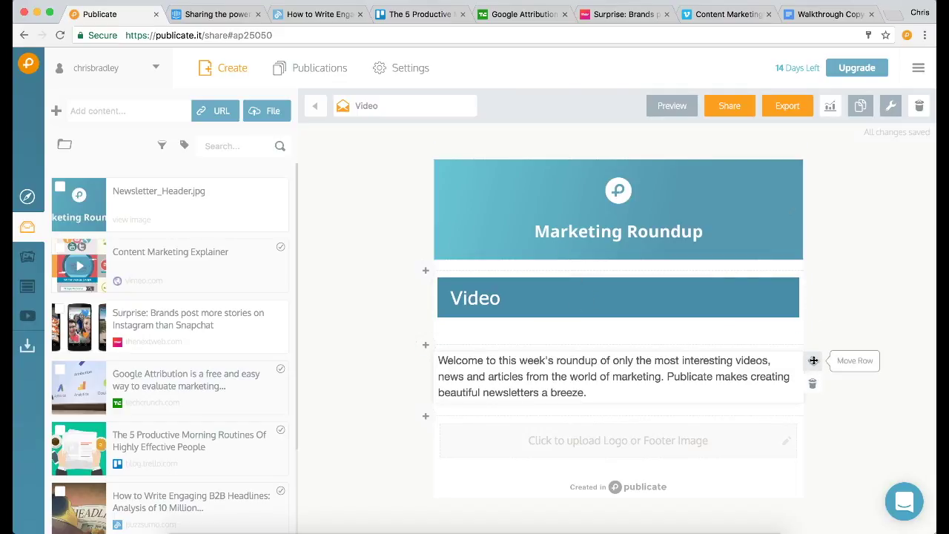
Step: Move the welcome text row above the Video title and place the saved Content Marketing Explainer video below the title
{"action": "left_click_drag", "start_coordinate": [812, 360], "coordinate": [815, 286]}
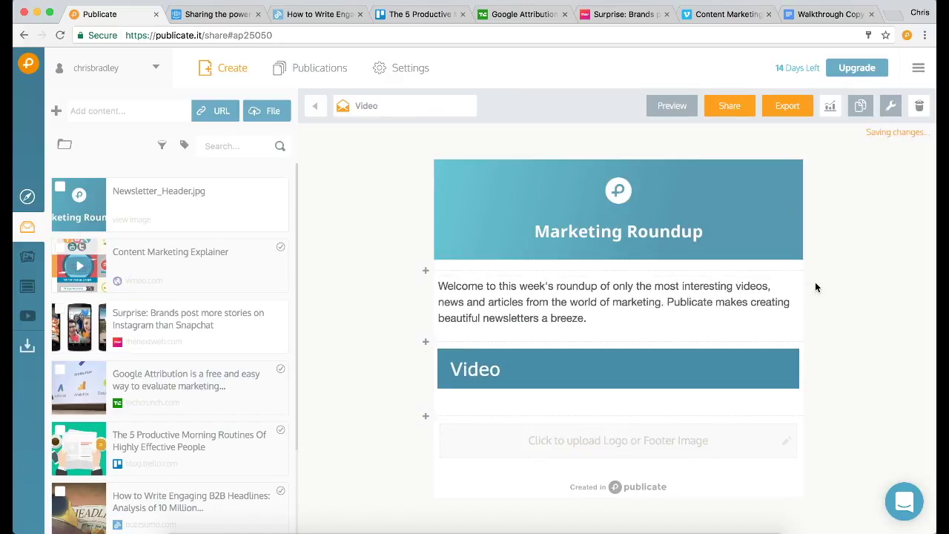
{"action": "left_click_drag", "start_coordinate": [150, 250], "coordinate": [523, 438]}
{"action": "scroll", "coordinate": [853, 303], "scroll_direction": "down", "scroll_amount": 4}
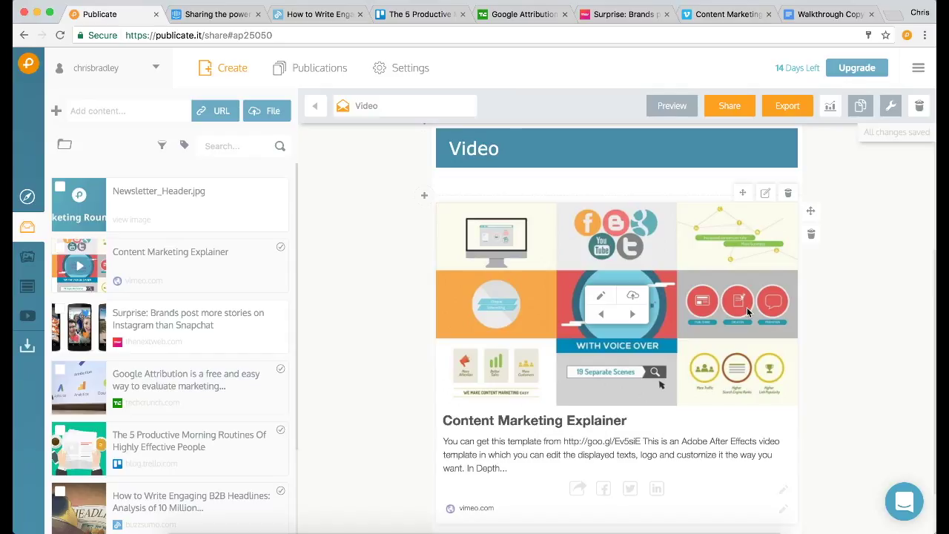
Step: Try the image-left, image-right and text-only layouts on the video block, then apply the layout with the image above the text
{"action": "left_click", "coordinate": [766, 192]}
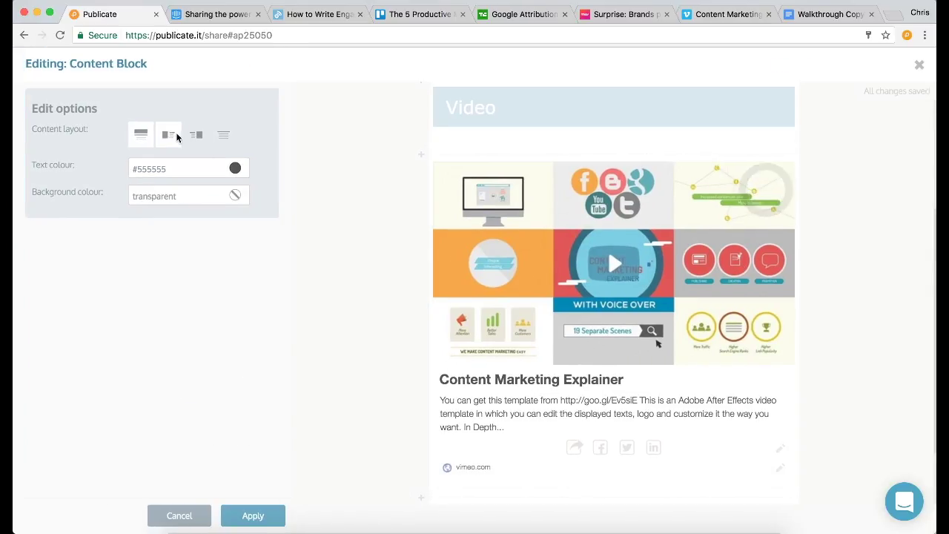
{"action": "left_click", "coordinate": [170, 135]}
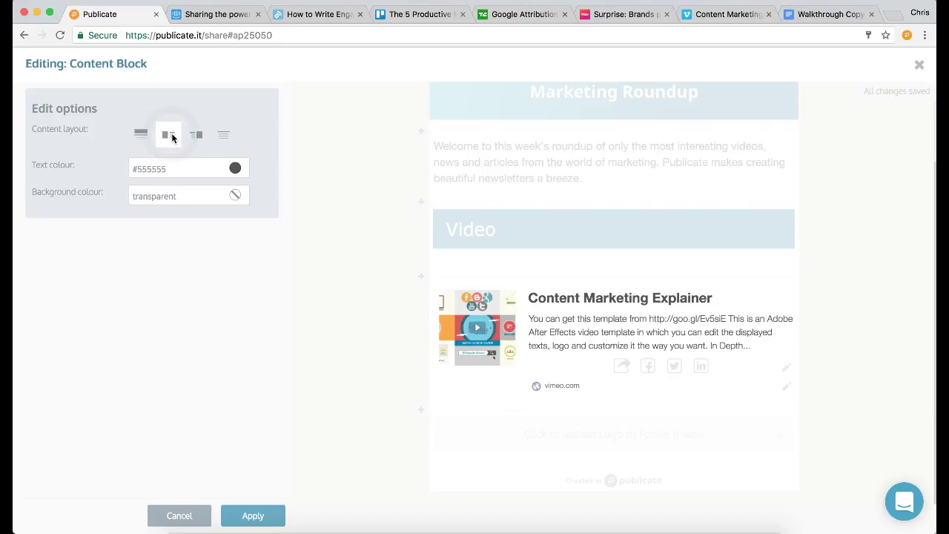
{"action": "left_click", "coordinate": [196, 135]}
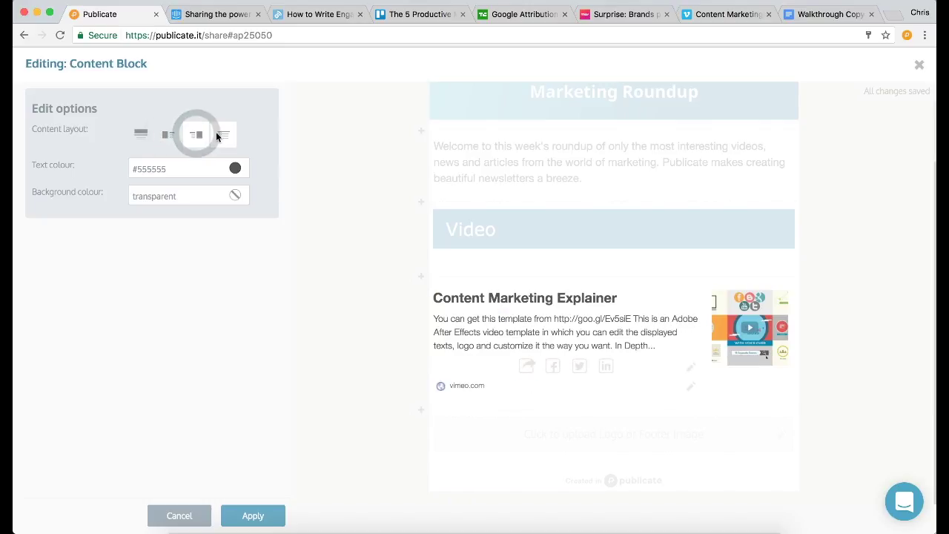
{"action": "left_click", "coordinate": [222, 135]}
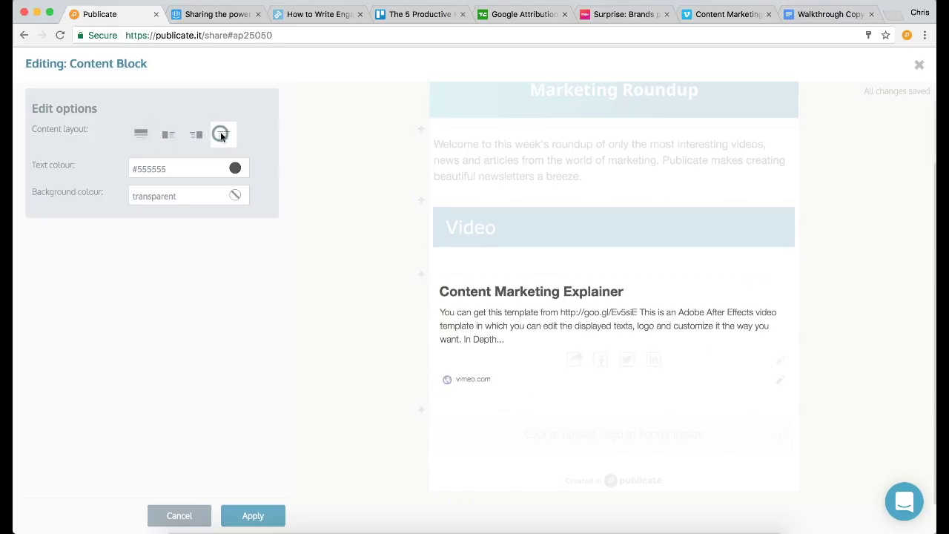
{"action": "left_click", "coordinate": [140, 135]}
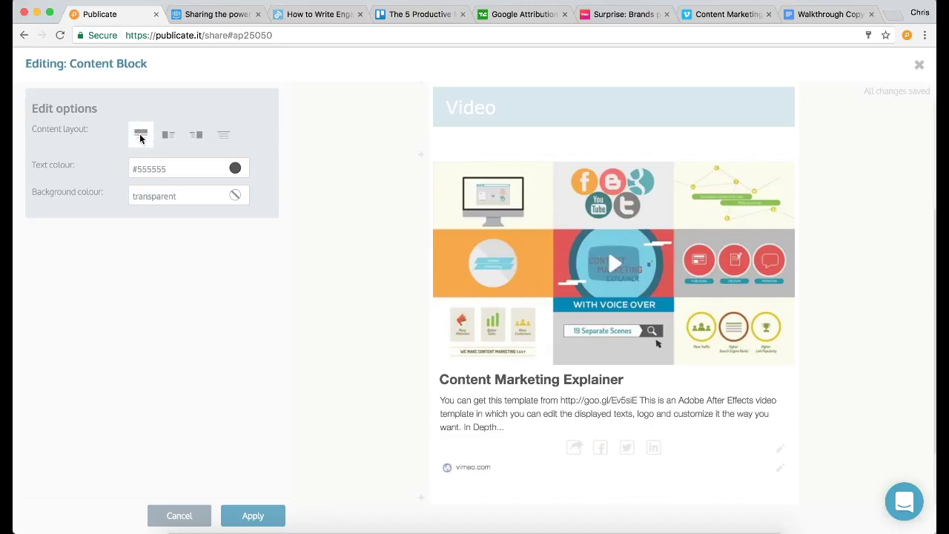
{"action": "left_click", "coordinate": [254, 519]}
Step: Delete the video block's description and replace its source link with a centred orange button reading "Watch This Video"
{"action": "triple_click", "coordinate": [520, 470]}
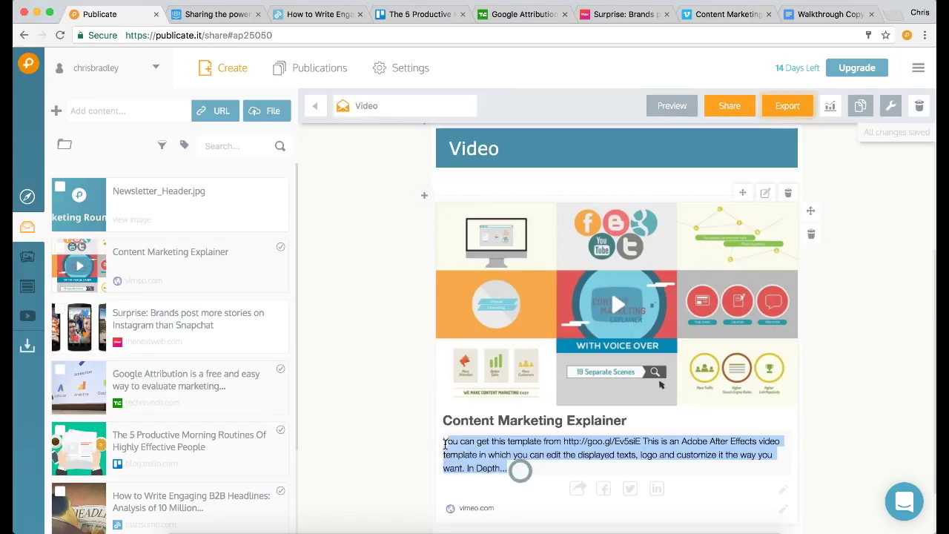
{"action": "key", "text": "BackSpace"}
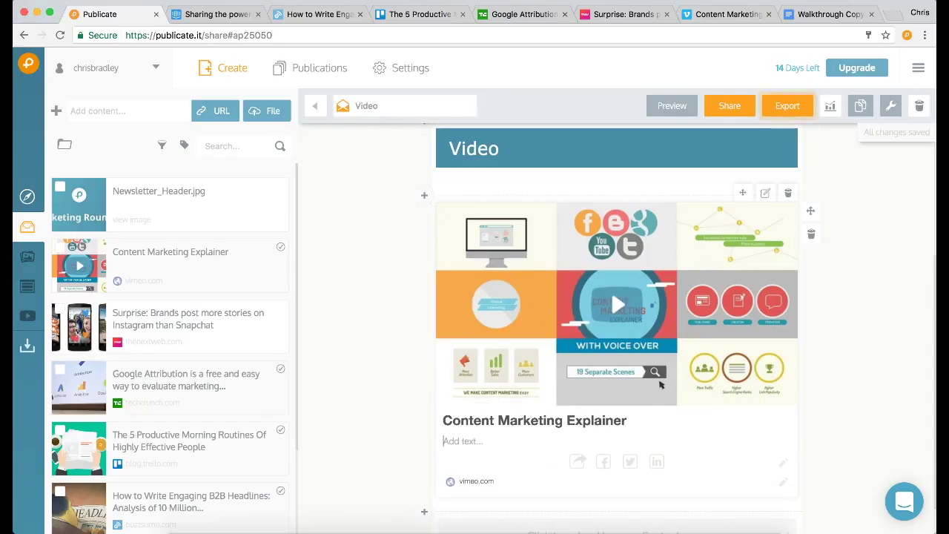
{"action": "scroll", "coordinate": [412, 373], "scroll_direction": "down", "scroll_amount": 2}
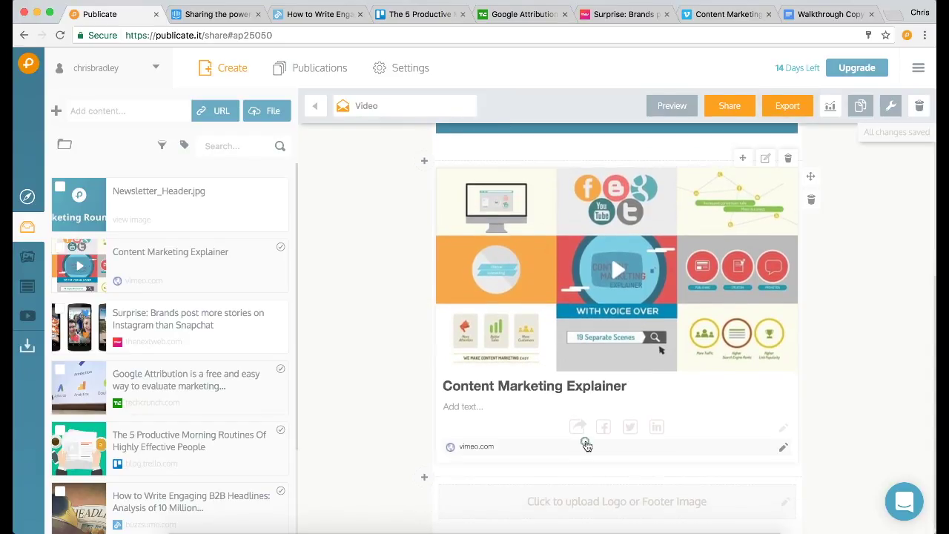
{"action": "left_click", "coordinate": [586, 444]}
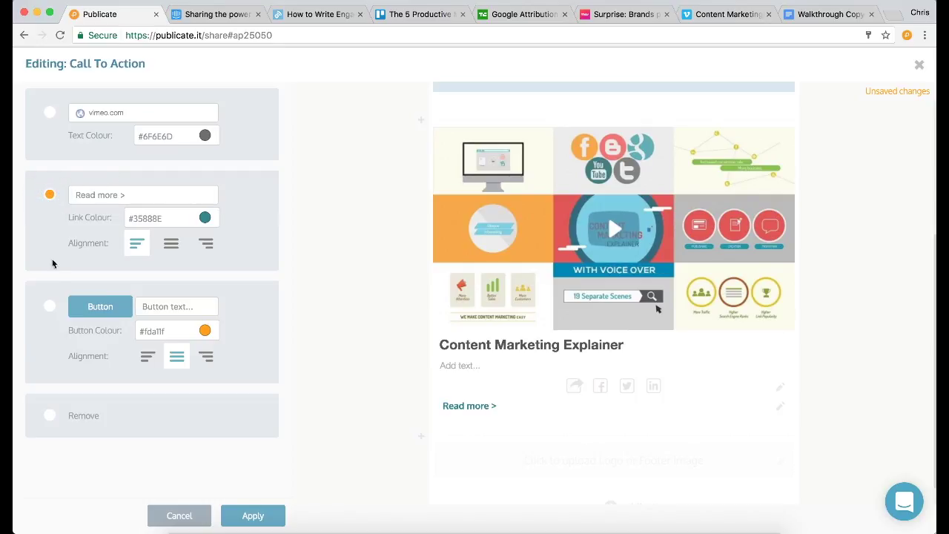
{"action": "left_click", "coordinate": [50, 306]}
{"action": "left_click", "coordinate": [152, 306]}
{"action": "type", "text": "Wa"}
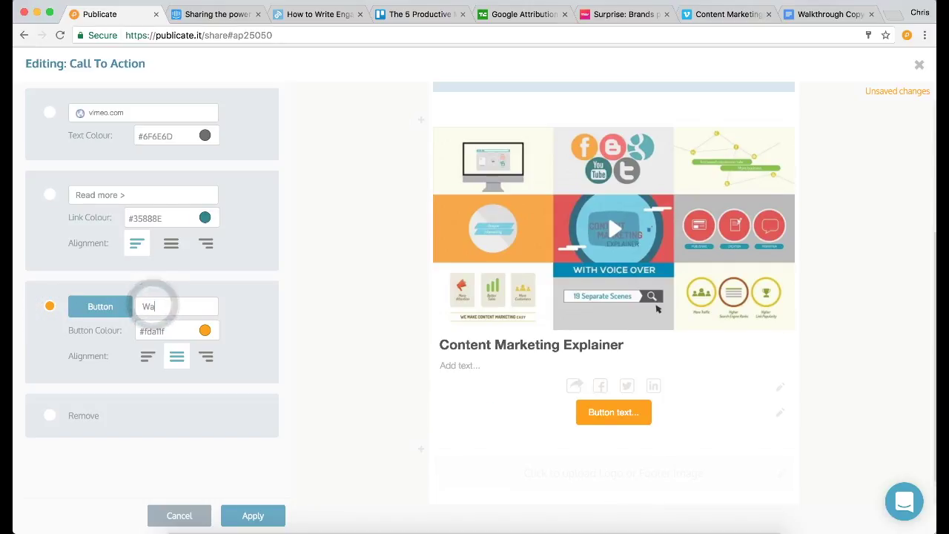
{"action": "type", "text": "tch This Video"}
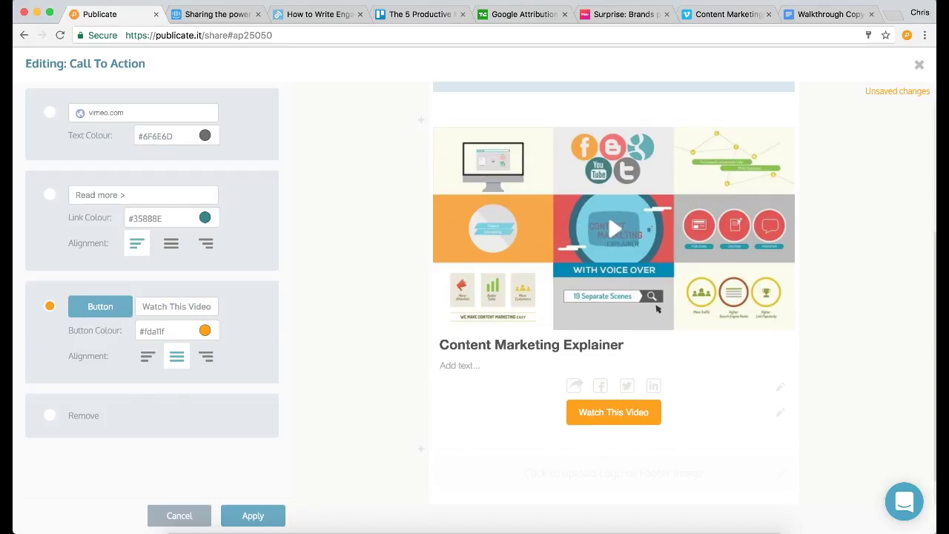
{"action": "left_click", "coordinate": [252, 519]}
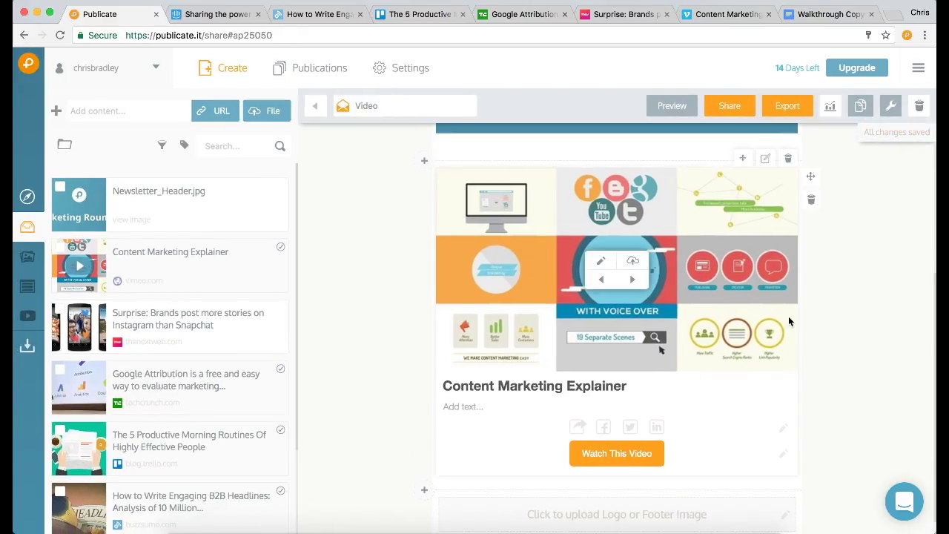
Step: Add a title row reading "News" below the video block and apply the document's saved blue title style
{"action": "scroll", "coordinate": [849, 285], "scroll_direction": "down", "scroll_amount": 1}
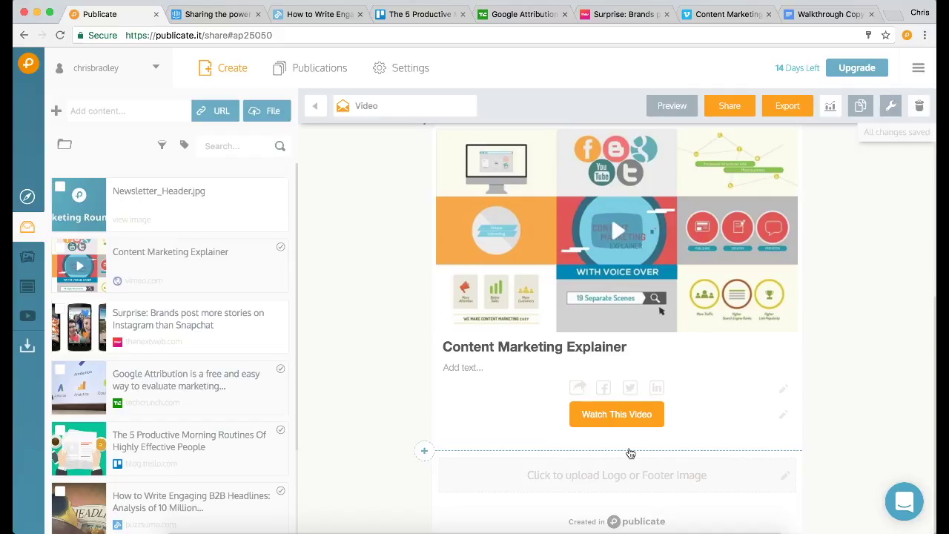
{"action": "left_click", "coordinate": [630, 452]}
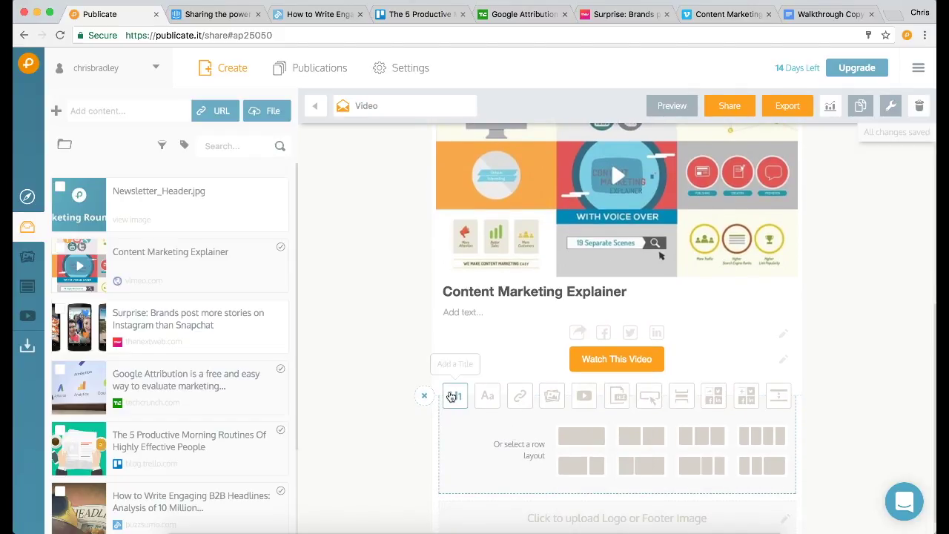
{"action": "left_click", "coordinate": [450, 395]}
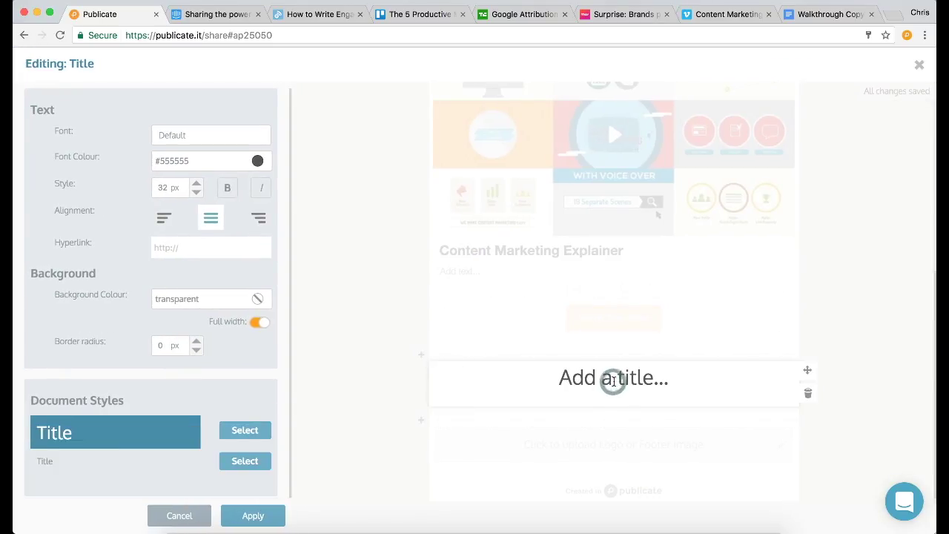
{"action": "left_click", "coordinate": [612, 380]}
{"action": "type", "text": "News"}
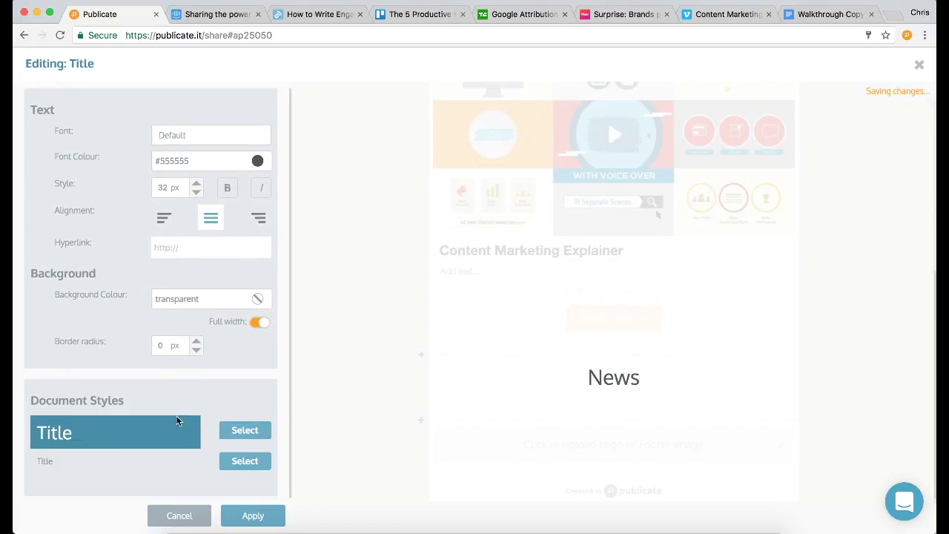
{"action": "left_click", "coordinate": [237, 430]}
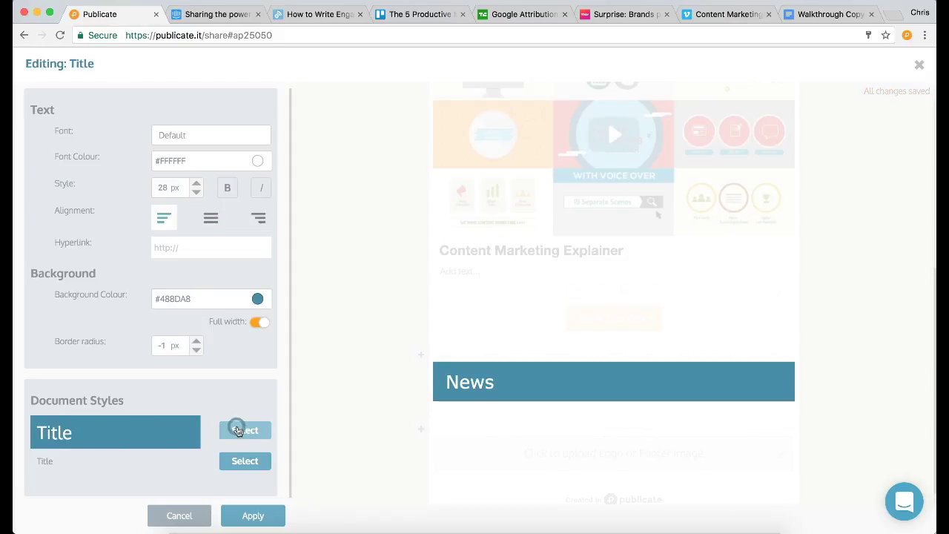
{"action": "left_click", "coordinate": [253, 517]}
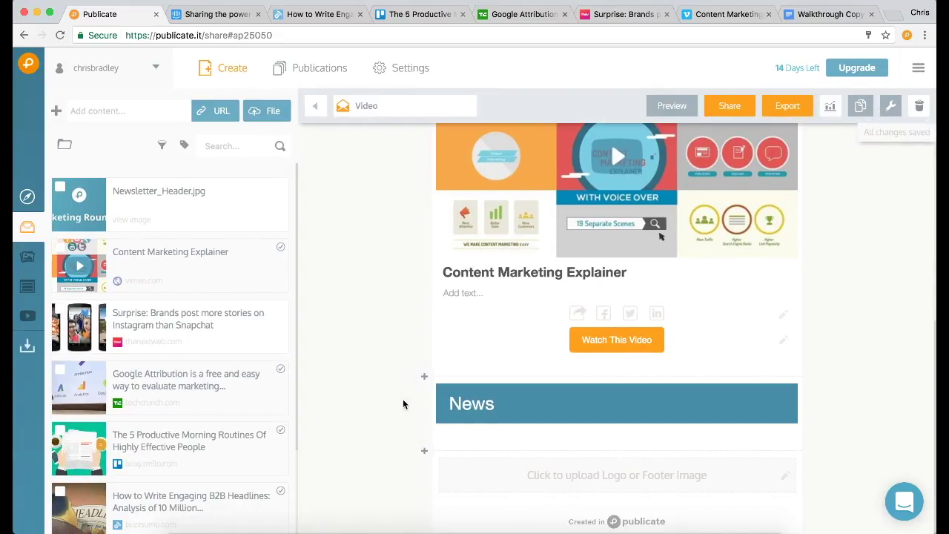
Step: Place the saved Instagram versus Snapchat brands article and the Google Attribution article side by side below the News title
{"action": "scroll", "coordinate": [171, 350], "scroll_direction": "down", "scroll_amount": 2}
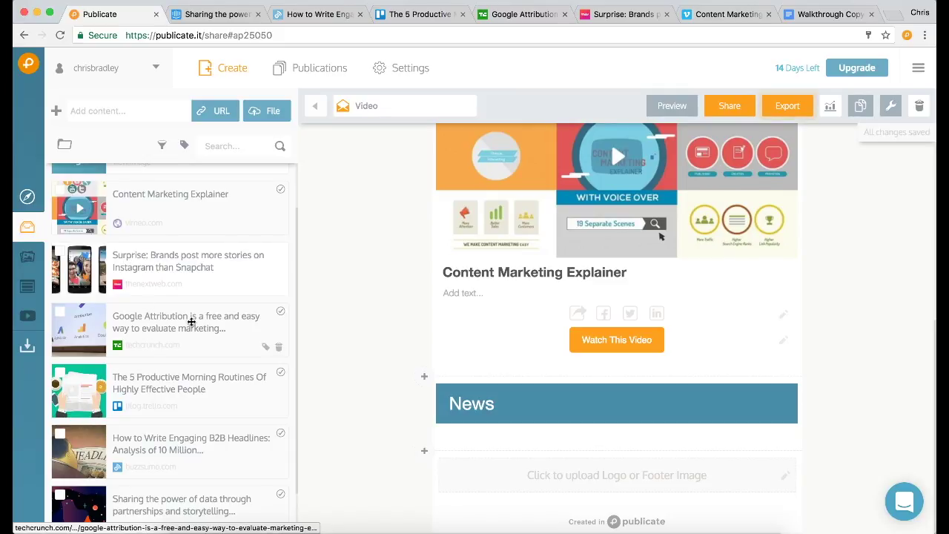
{"action": "left_click_drag", "start_coordinate": [131, 261], "coordinate": [588, 467]}
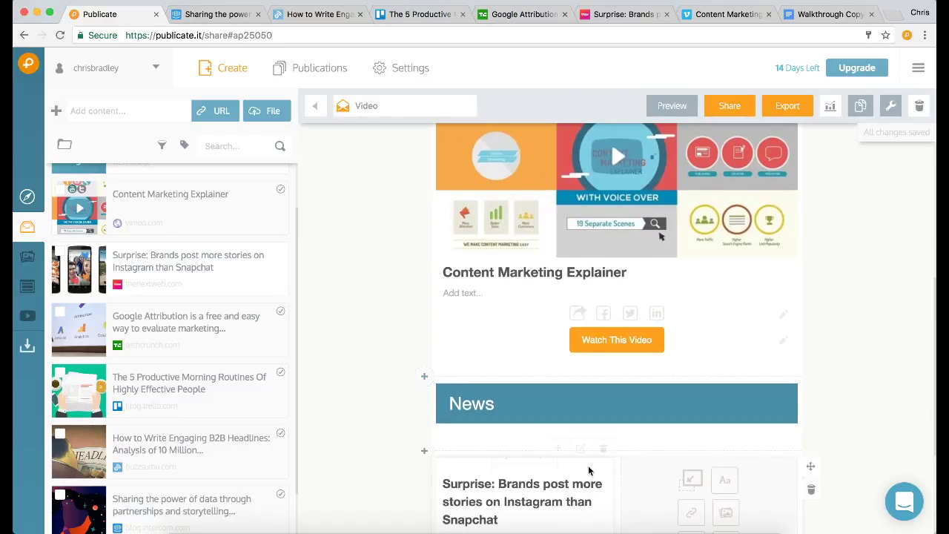
{"action": "scroll", "coordinate": [590, 464], "scroll_direction": "down", "scroll_amount": 3}
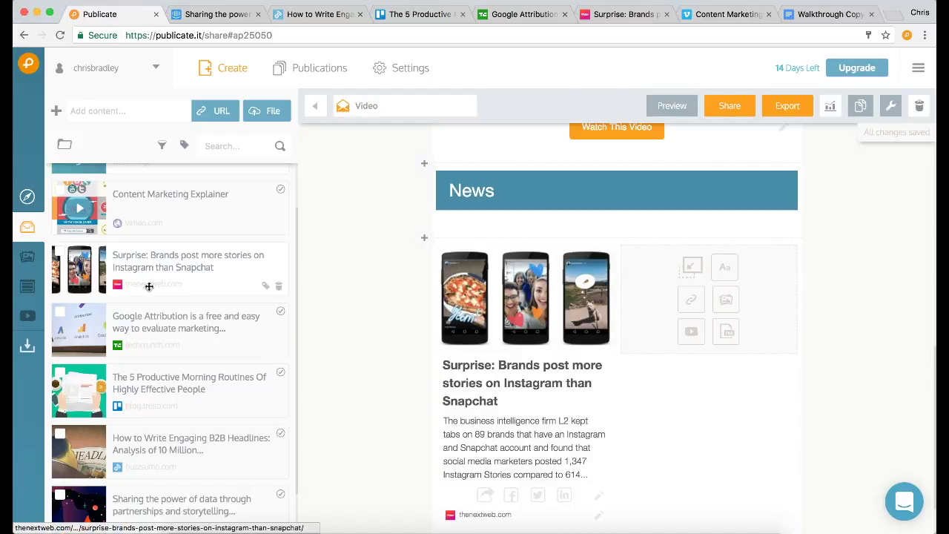
{"action": "left_click_drag", "start_coordinate": [133, 317], "coordinate": [716, 304]}
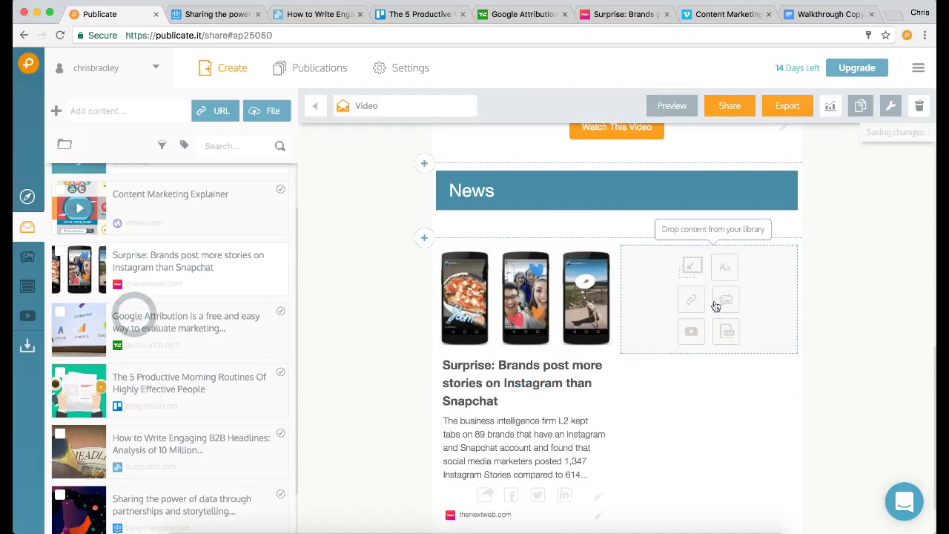
Step: Add a title row reading "Articles" below the two news stories and apply the saved blue title style
{"action": "scroll", "coordinate": [854, 303], "scroll_direction": "down", "scroll_amount": 1}
{"action": "scroll", "coordinate": [853, 304], "scroll_direction": "down", "scroll_amount": 2}
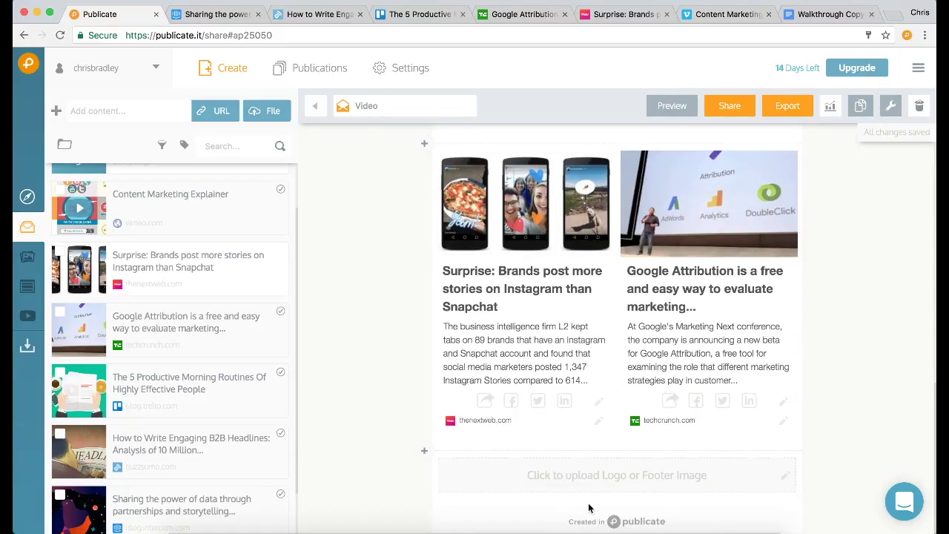
{"action": "left_click", "coordinate": [597, 455]}
{"action": "scroll", "coordinate": [592, 449], "scroll_direction": "down", "scroll_amount": 2}
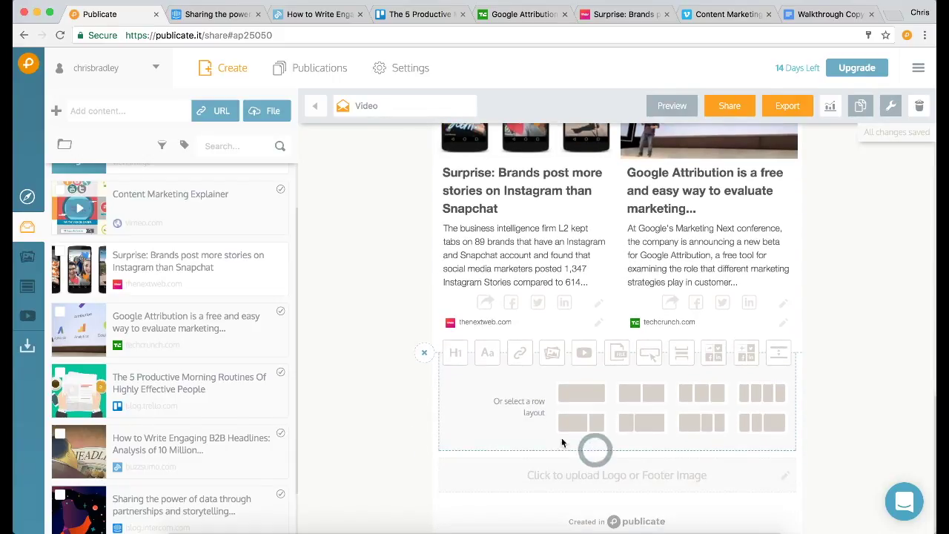
{"action": "left_click", "coordinate": [457, 354]}
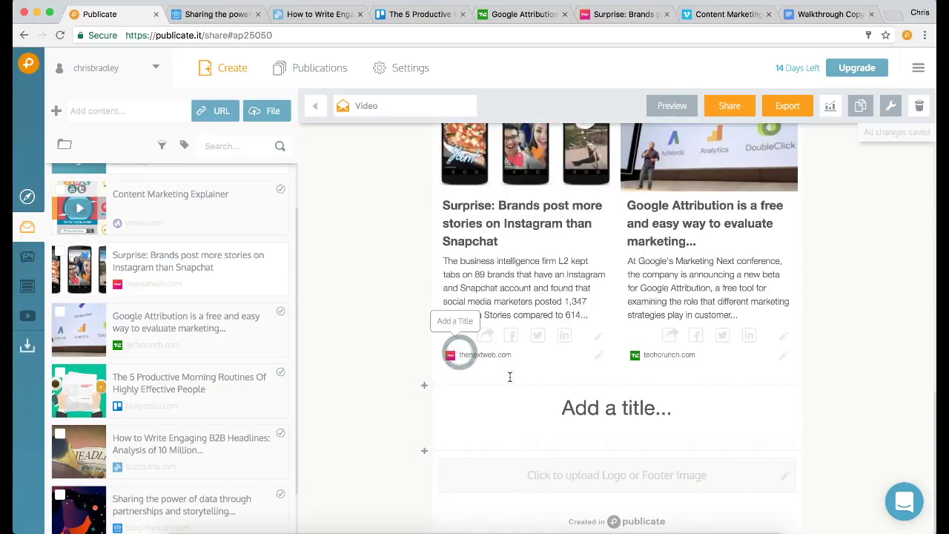
{"action": "type", "text": "Articles"}
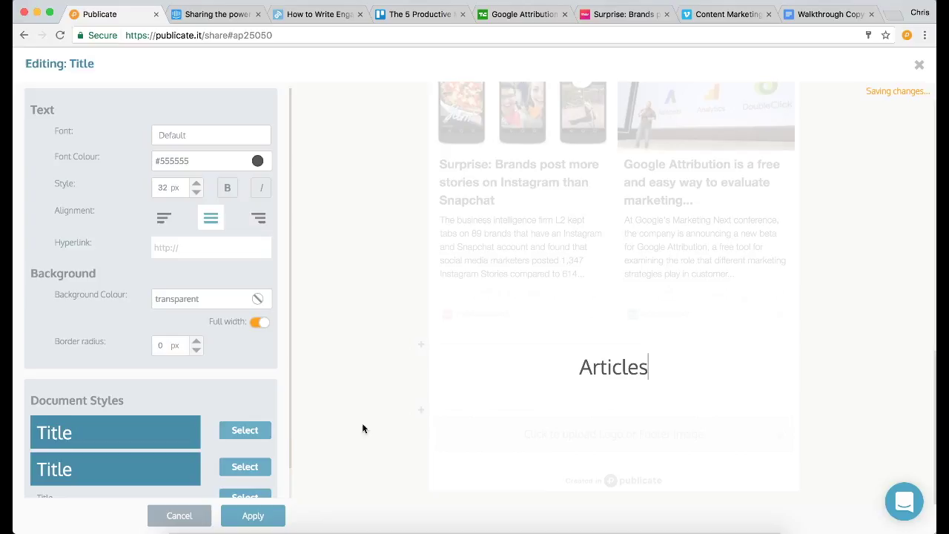
{"action": "left_click", "coordinate": [263, 428]}
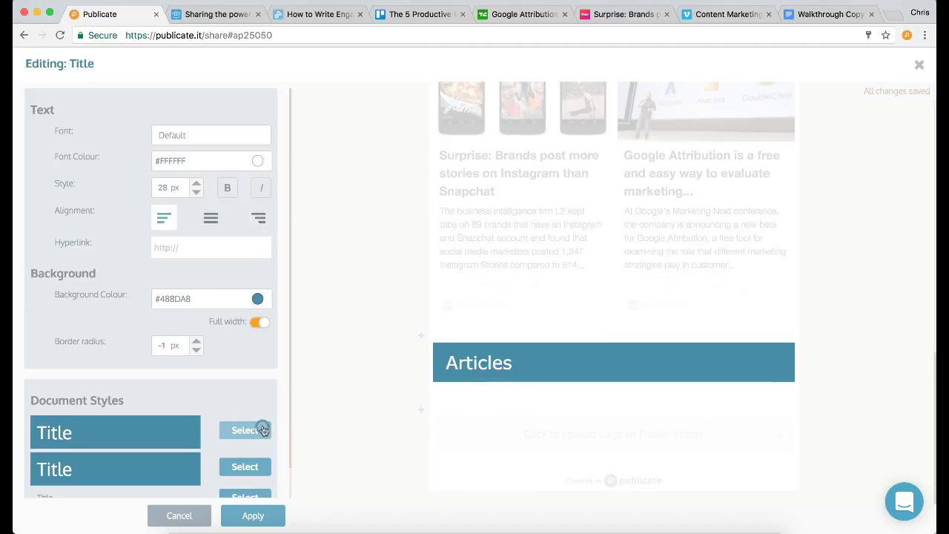
{"action": "left_click", "coordinate": [259, 516]}
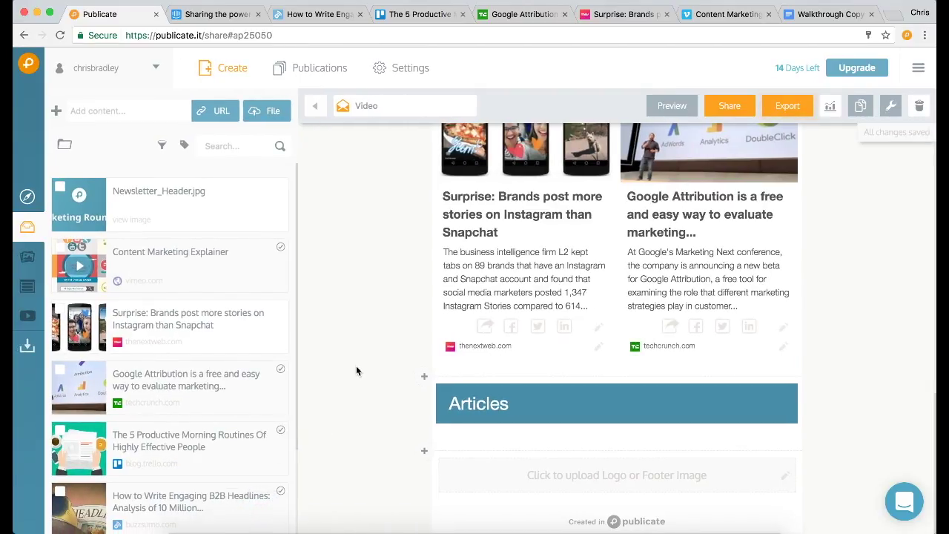
Step: Add a three-column row below the Articles title holding the saved morning routines, B2B headlines and sharing-the-power-of-data articles in that order
{"action": "left_click", "coordinate": [553, 452]}
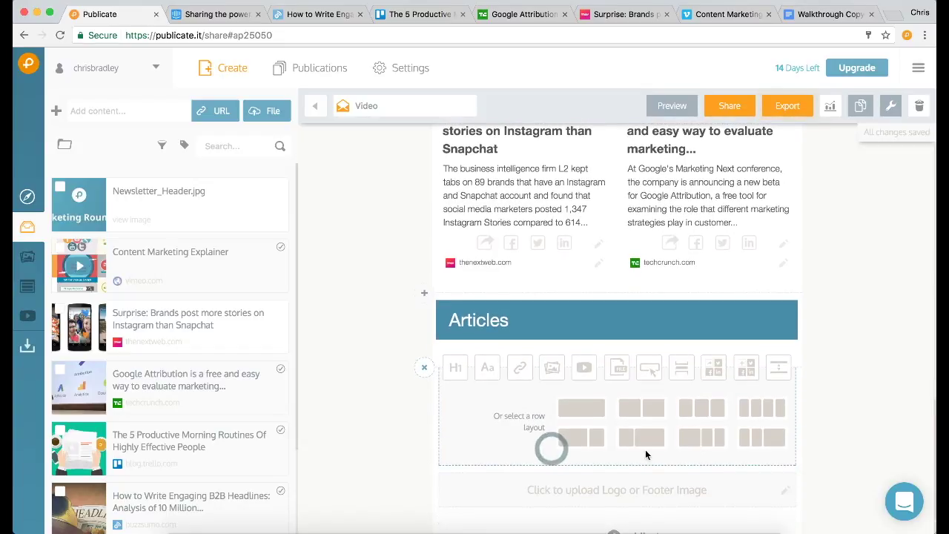
{"action": "left_click", "coordinate": [702, 409]}
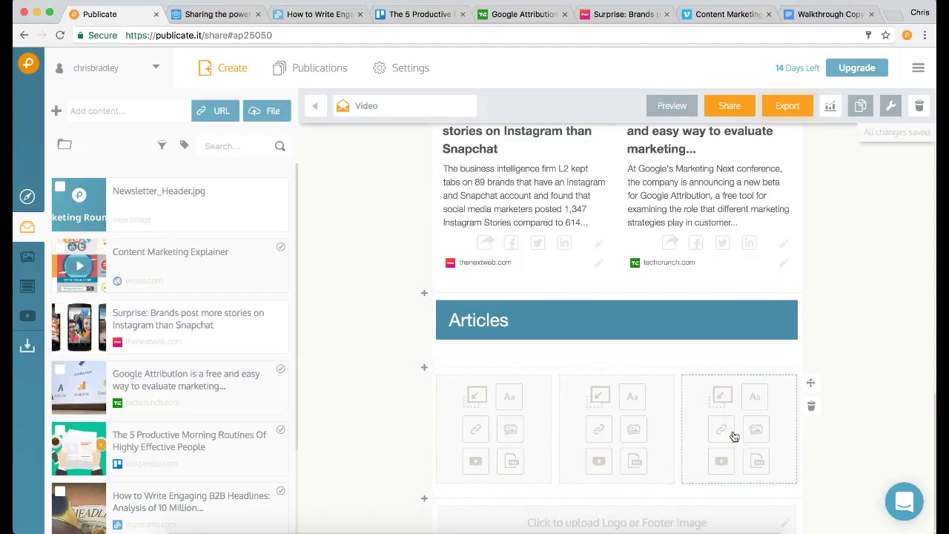
{"action": "scroll", "coordinate": [183, 405], "scroll_direction": "down", "scroll_amount": 3}
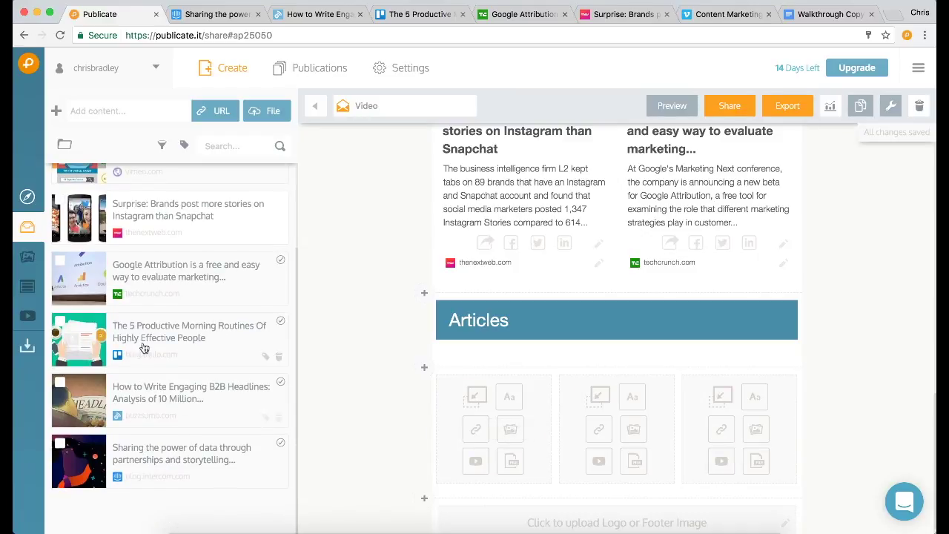
{"action": "left_click_drag", "start_coordinate": [132, 328], "coordinate": [481, 419]}
{"action": "left_click_drag", "start_coordinate": [128, 384], "coordinate": [617, 419]}
{"action": "left_click_drag", "start_coordinate": [148, 451], "coordinate": [739, 430]}
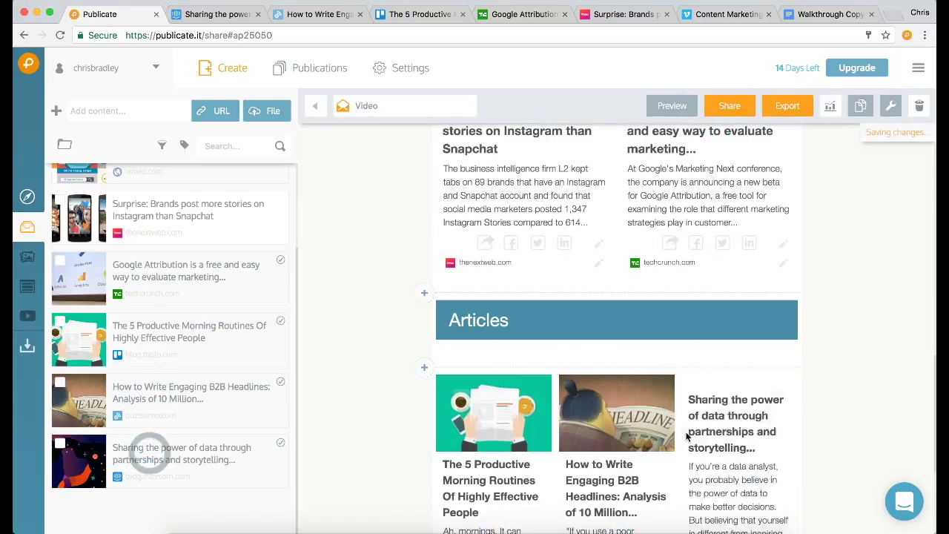
Step: Add a divider below the three articles with a double line style and a line weight of 10 px
{"action": "scroll", "coordinate": [841, 346], "scroll_direction": "down", "scroll_amount": 2}
{"action": "scroll", "coordinate": [841, 346], "scroll_direction": "down", "scroll_amount": 5}
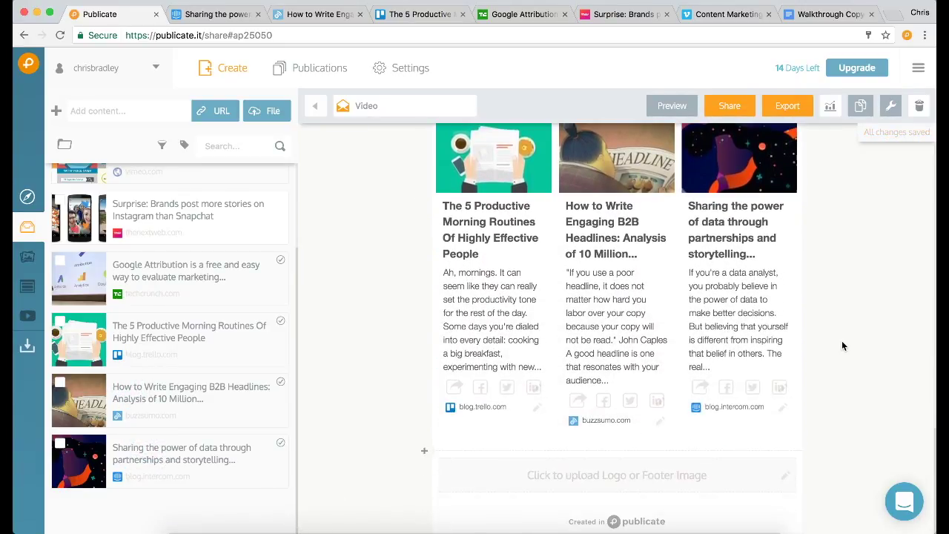
{"action": "left_click", "coordinate": [641, 452]}
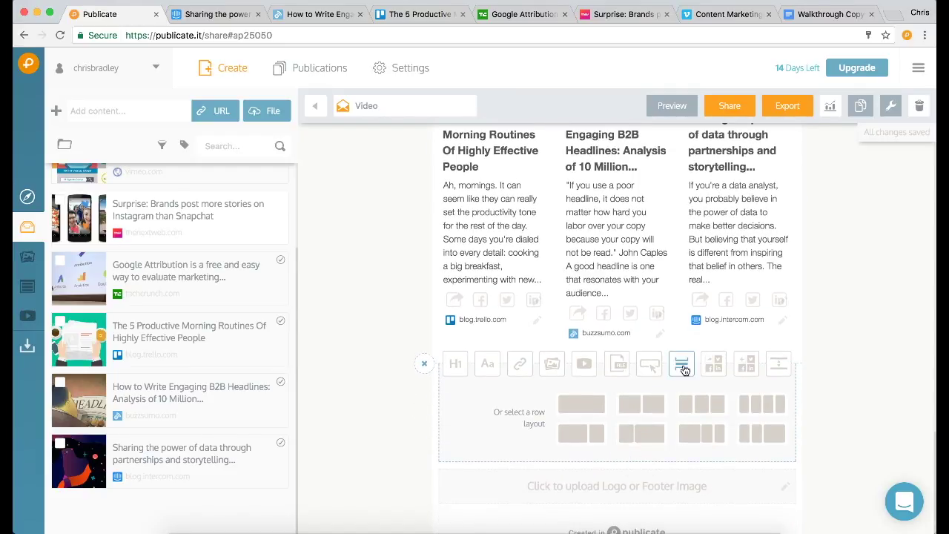
{"action": "left_click", "coordinate": [682, 366]}
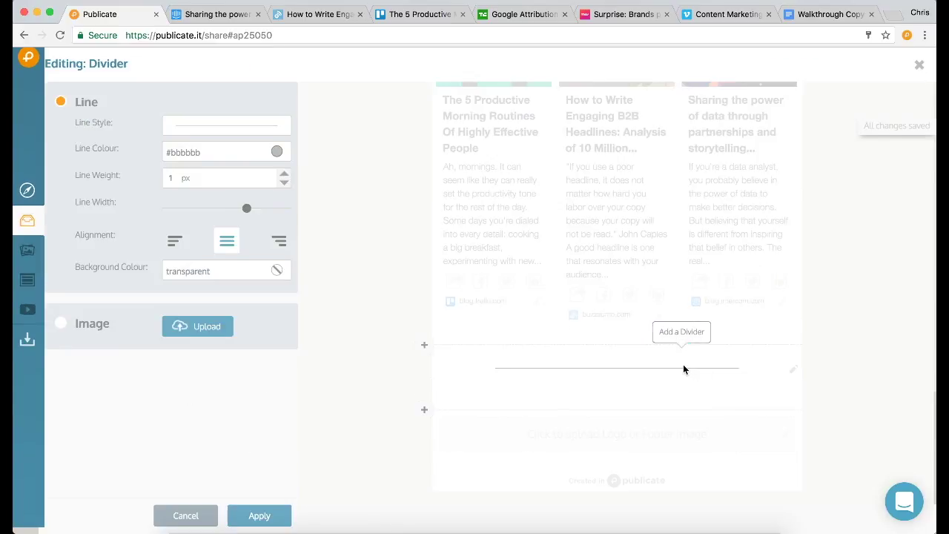
{"action": "left_click", "coordinate": [233, 138]}
{"action": "left_click", "coordinate": [233, 133]}
{"action": "left_click", "coordinate": [215, 188]}
{"action": "left_click", "coordinate": [265, 180]}
{"action": "left_click", "coordinate": [265, 180]}
{"action": "left_click", "coordinate": [264, 180]}
{"action": "left_click", "coordinate": [264, 180]}
{"action": "left_click", "coordinate": [265, 180]}
{"action": "left_click", "coordinate": [265, 180]}
{"action": "left_click", "coordinate": [265, 180]}
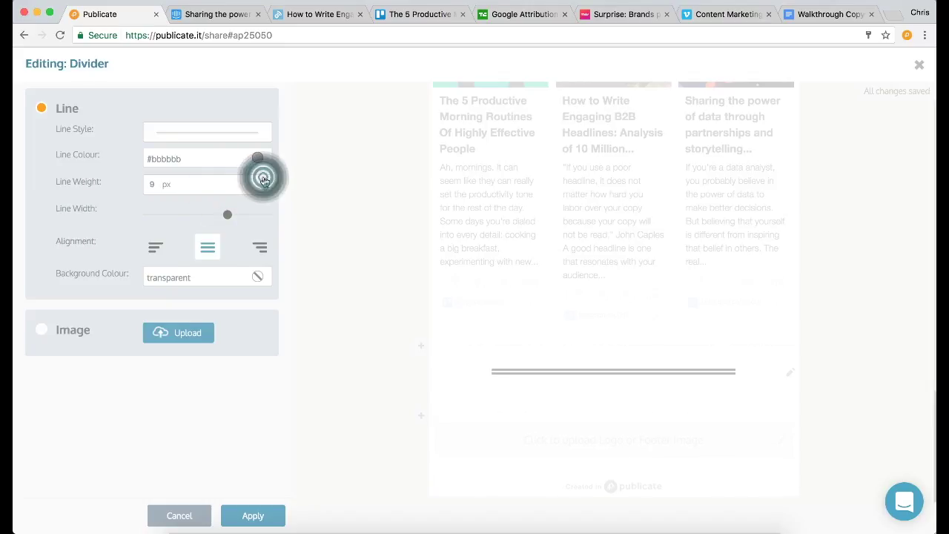
Step: Colour the divider blue #488DA8, extend it to the full newsletter width and apply the settings
{"action": "left_click", "coordinate": [221, 157]}
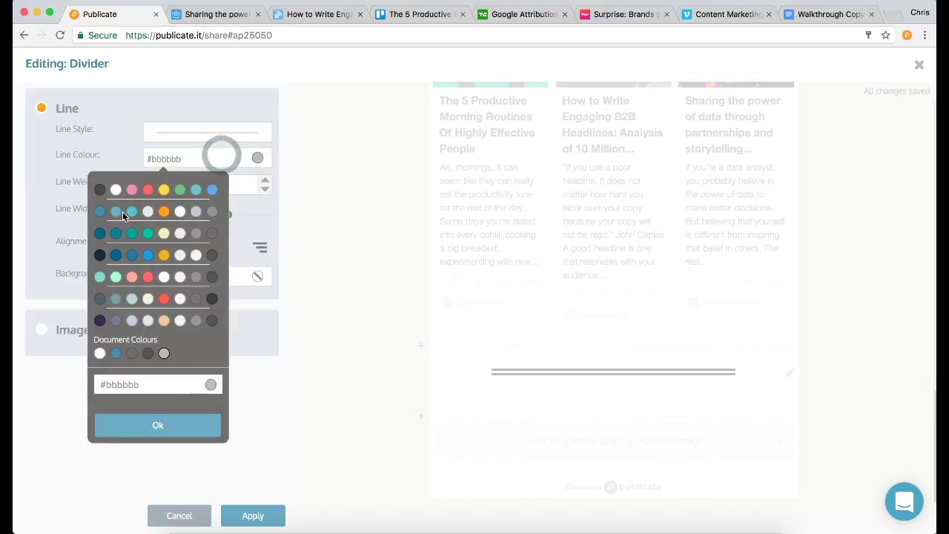
{"action": "left_click", "coordinate": [100, 212]}
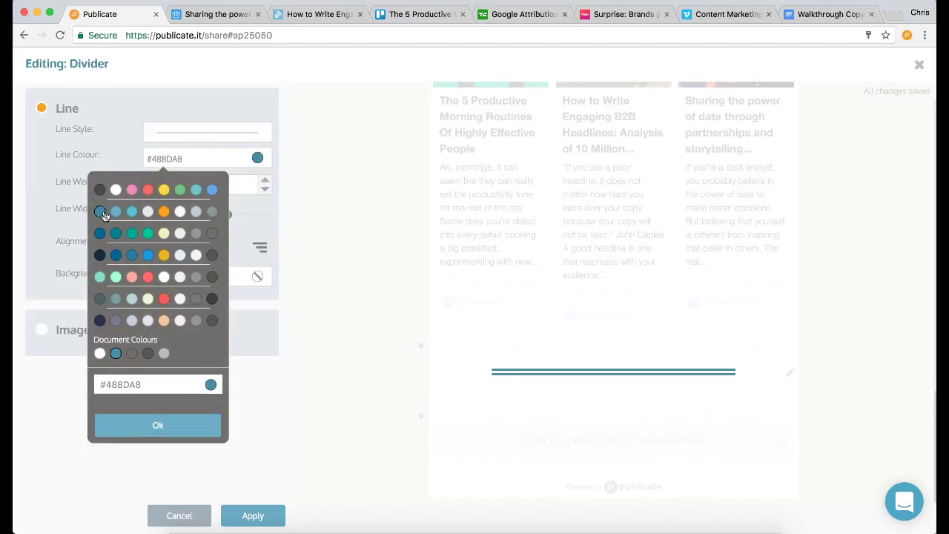
{"action": "left_click", "coordinate": [168, 422]}
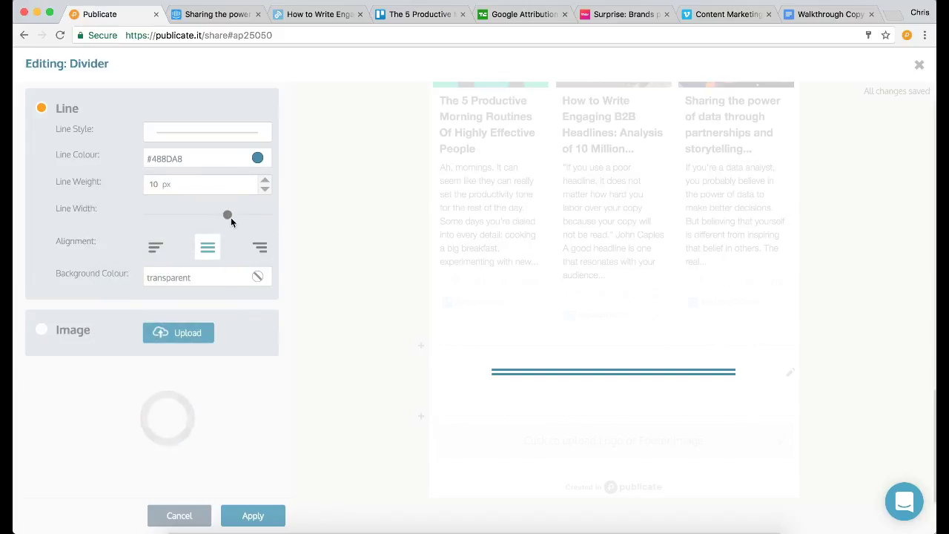
{"action": "left_click_drag", "start_coordinate": [226, 214], "coordinate": [269, 214]}
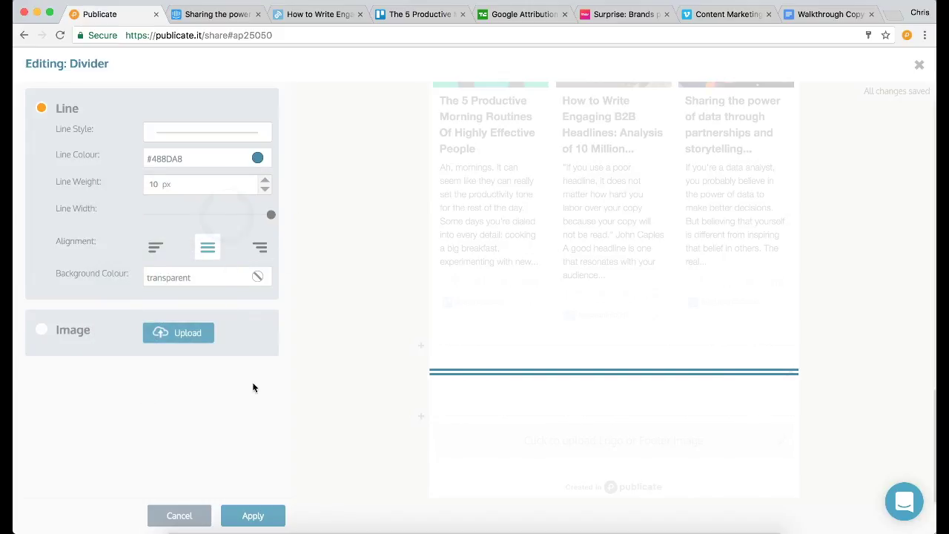
{"action": "left_click", "coordinate": [252, 516]}
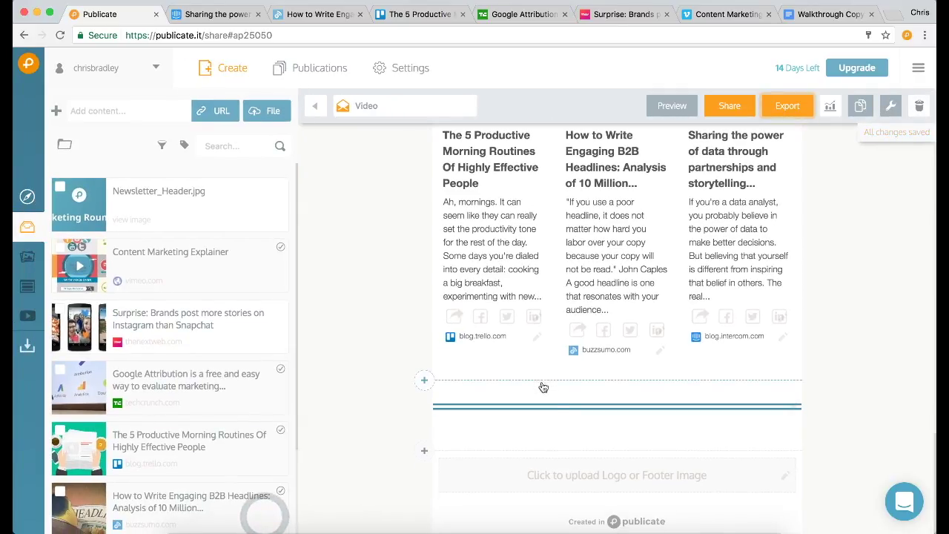
Step: Add an orange call-to-action button below the divider reading "read More On Our Blog" and link it to publicate.it
{"action": "left_click", "coordinate": [614, 452]}
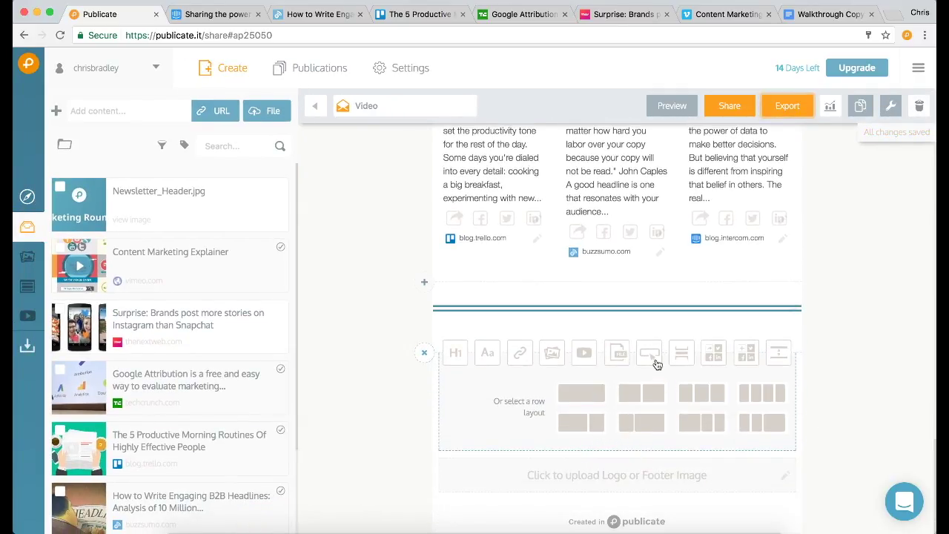
{"action": "left_click", "coordinate": [650, 354]}
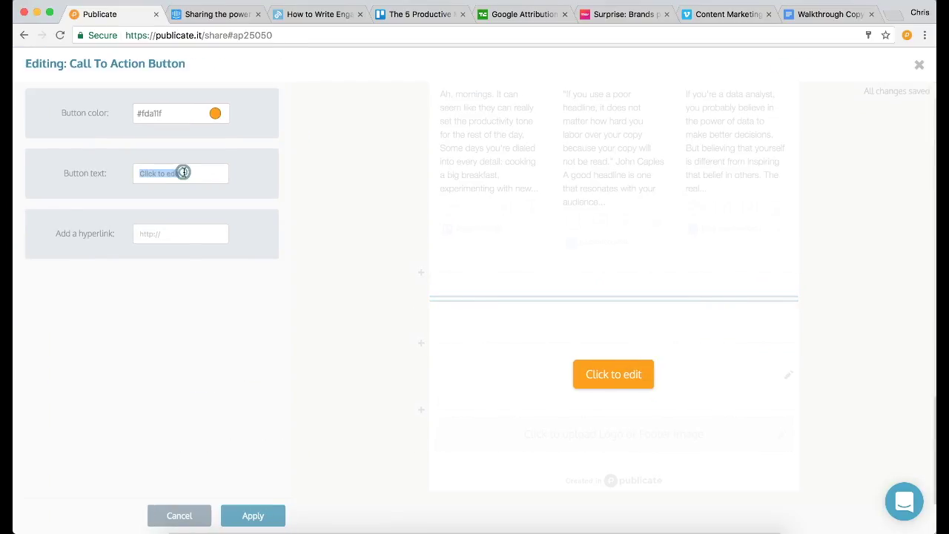
{"action": "type", "text": "read Mor"}
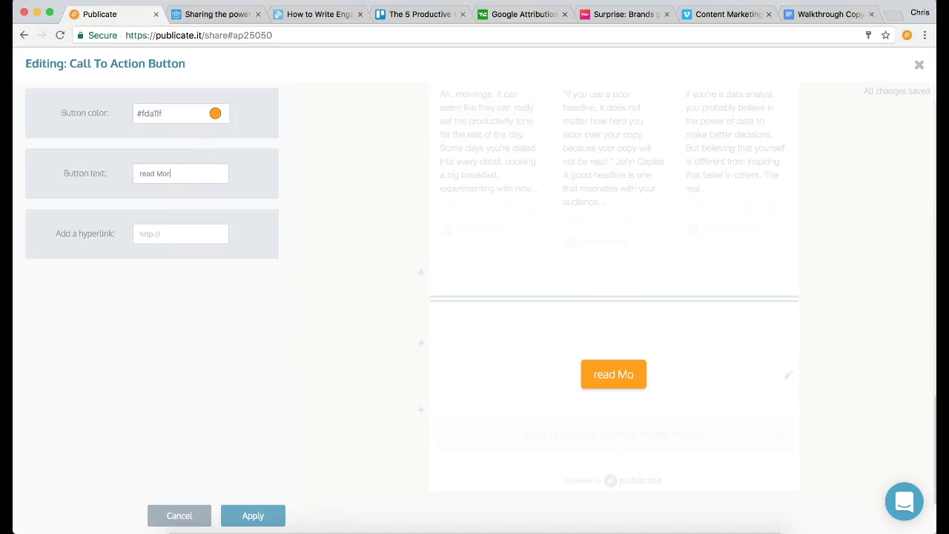
{"action": "type", "text": "e On Our BLog"}
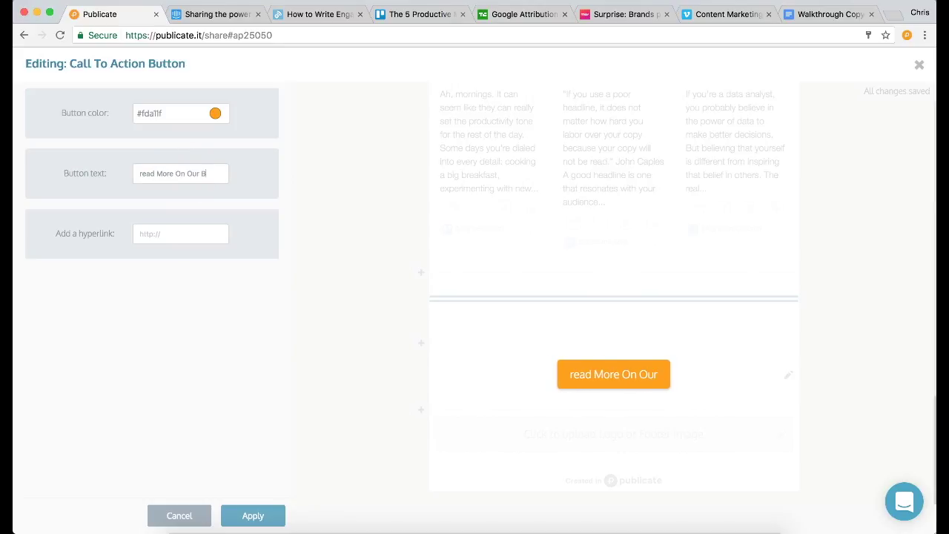
{"action": "key", "text": "BackSpace"}
{"action": "key", "text": "BackSpace"}
{"action": "key", "text": "BackSpace"}
{"action": "type", "text": "log"}
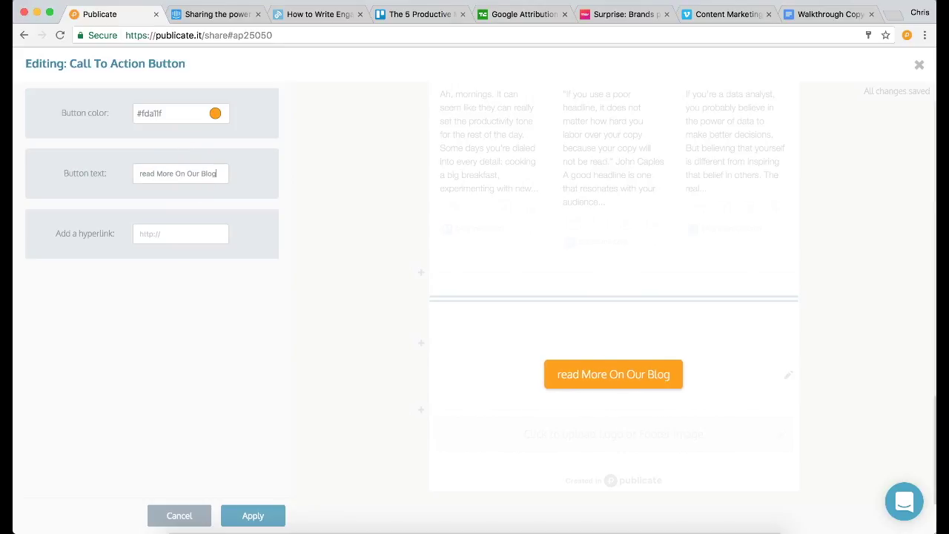
{"action": "type", "text": "publicate.it"}
{"action": "left_click", "coordinate": [259, 514]}
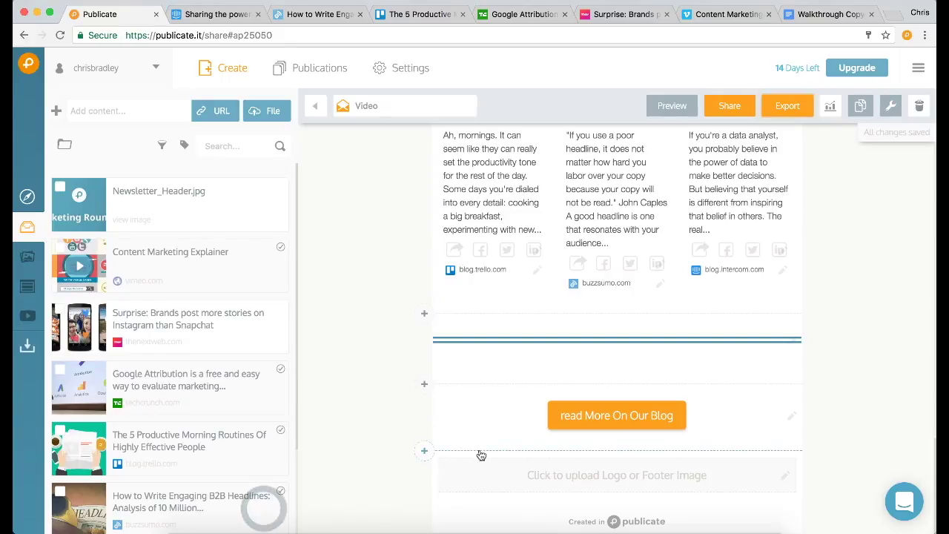
Step: Add a second divider below the blog button using the document's saved blue double-line style
{"action": "left_click", "coordinate": [603, 451]}
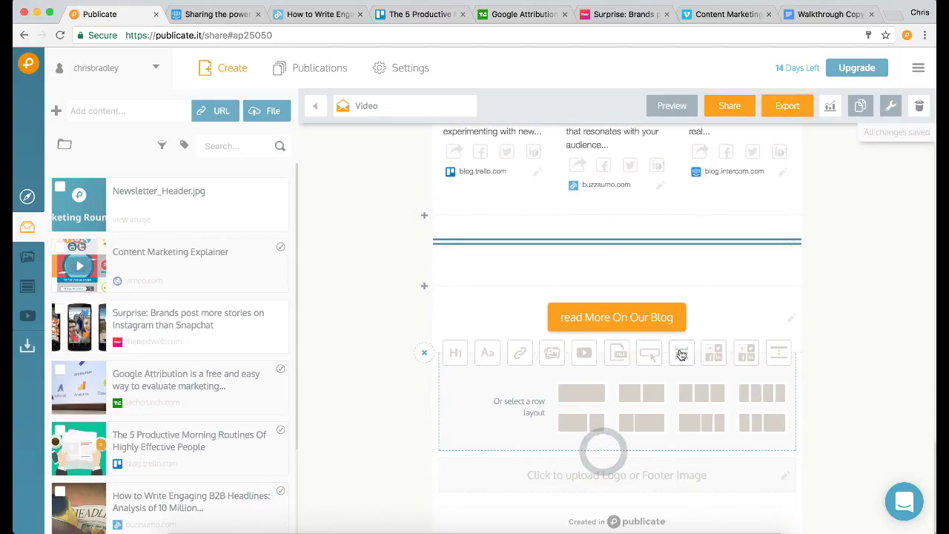
{"action": "left_click", "coordinate": [682, 354]}
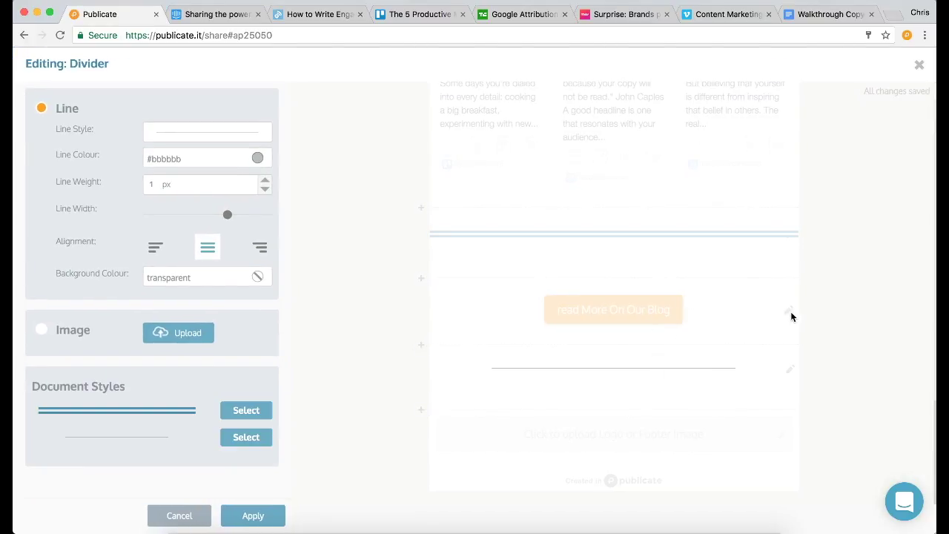
{"action": "left_click", "coordinate": [232, 413]}
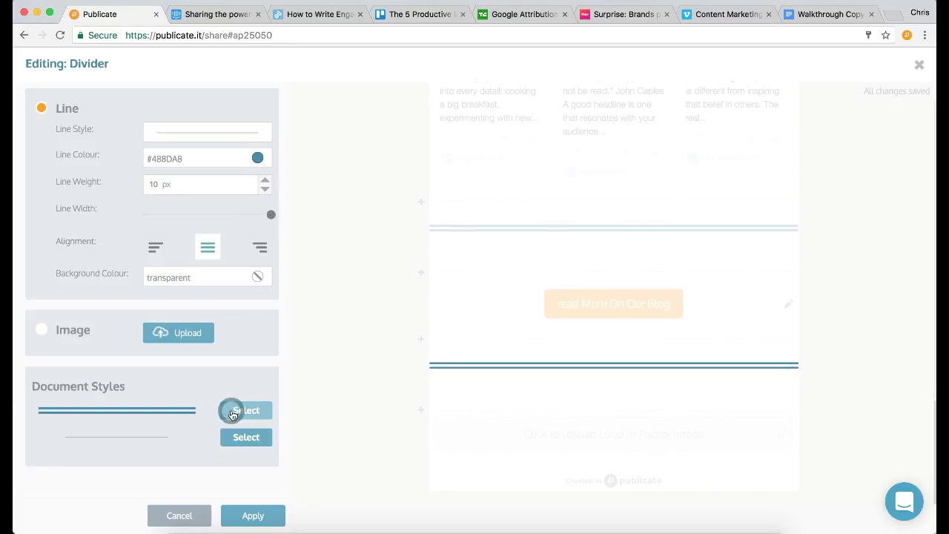
{"action": "left_click", "coordinate": [255, 515]}
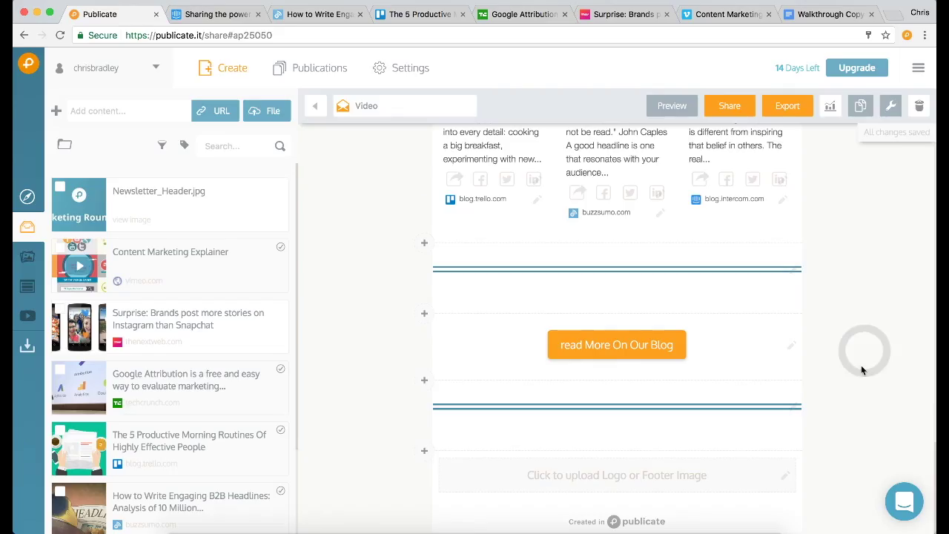
Step: Upload Newsletter Footer.png from the Desktop as the newsletter's footer image
{"action": "left_click", "coordinate": [632, 478]}
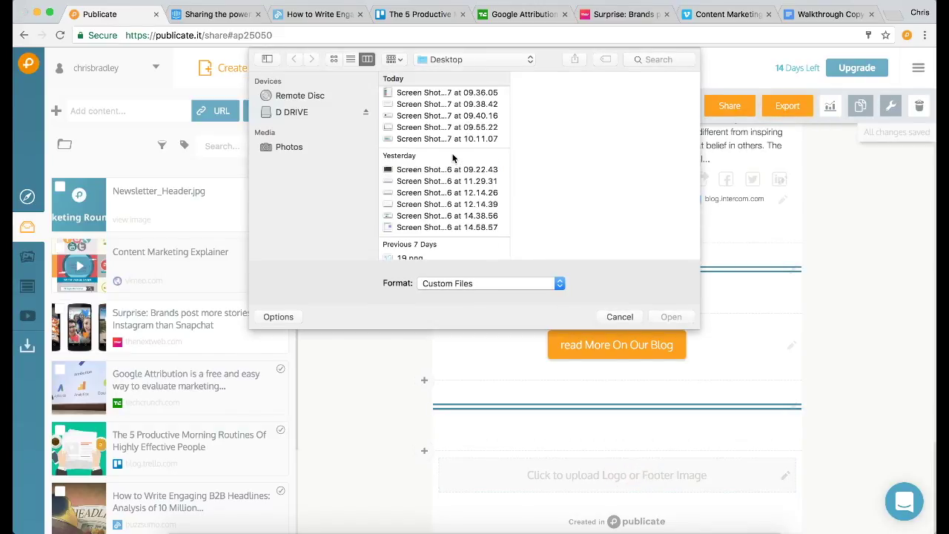
{"action": "left_click", "coordinate": [437, 94]}
{"action": "left_click", "coordinate": [685, 317]}
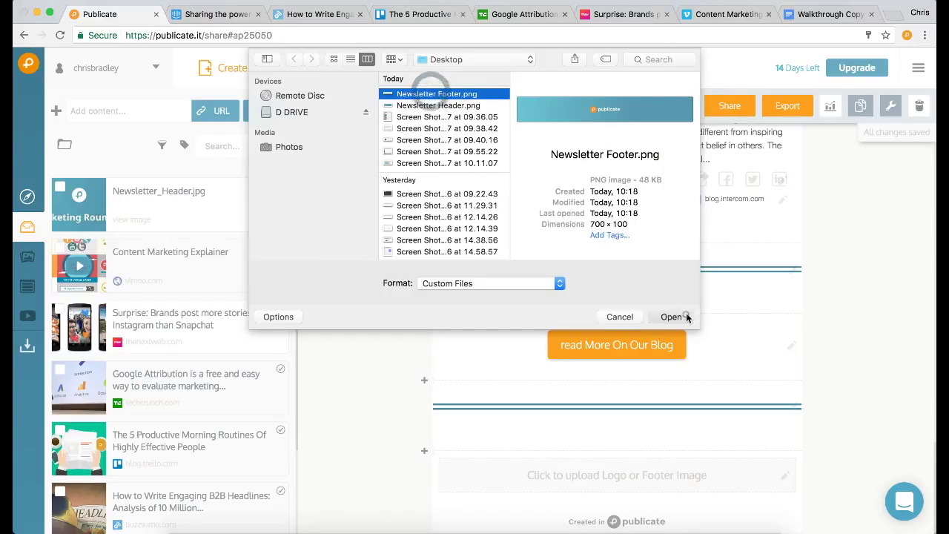
{"action": "left_click", "coordinate": [258, 288]}
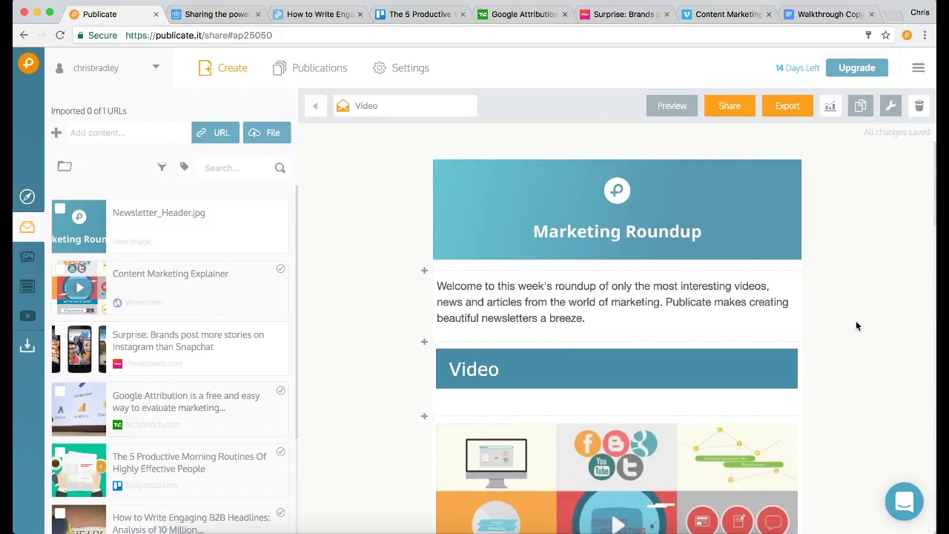
Step: Preview the whole newsletter from header to footer in both the desktop and mobile layouts, and close the preview
{"action": "left_click", "coordinate": [677, 107]}
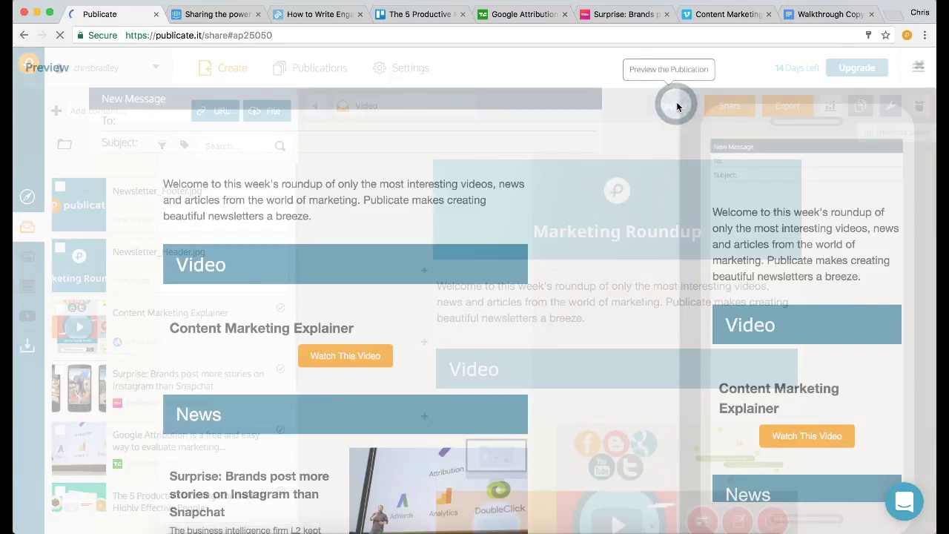
{"action": "scroll", "coordinate": [433, 240], "scroll_direction": "down", "scroll_amount": 10}
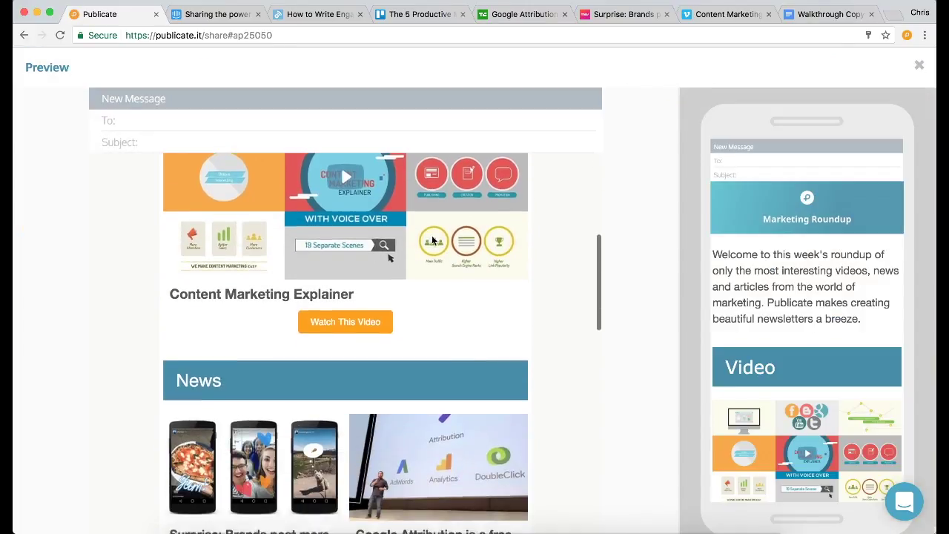
{"action": "scroll", "coordinate": [434, 241], "scroll_direction": "down", "scroll_amount": 5}
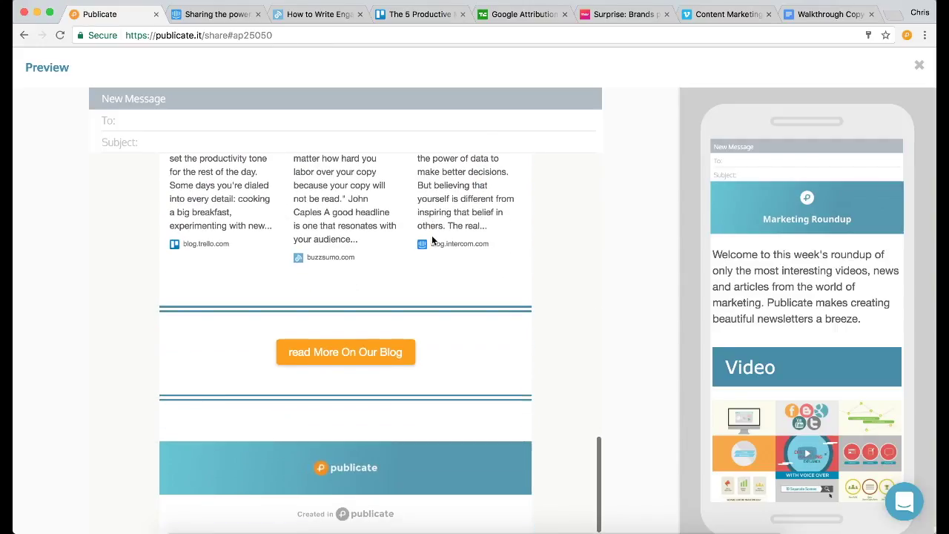
{"action": "scroll", "coordinate": [432, 239], "scroll_direction": "up", "scroll_amount": 15}
{"action": "scroll", "coordinate": [808, 271], "scroll_direction": "down", "scroll_amount": 10}
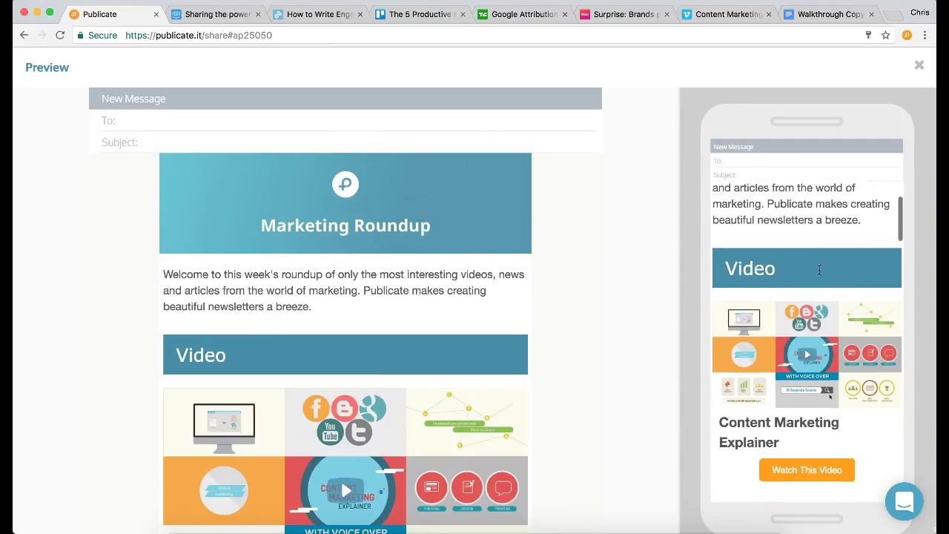
{"action": "scroll", "coordinate": [819, 274], "scroll_direction": "down", "scroll_amount": 12}
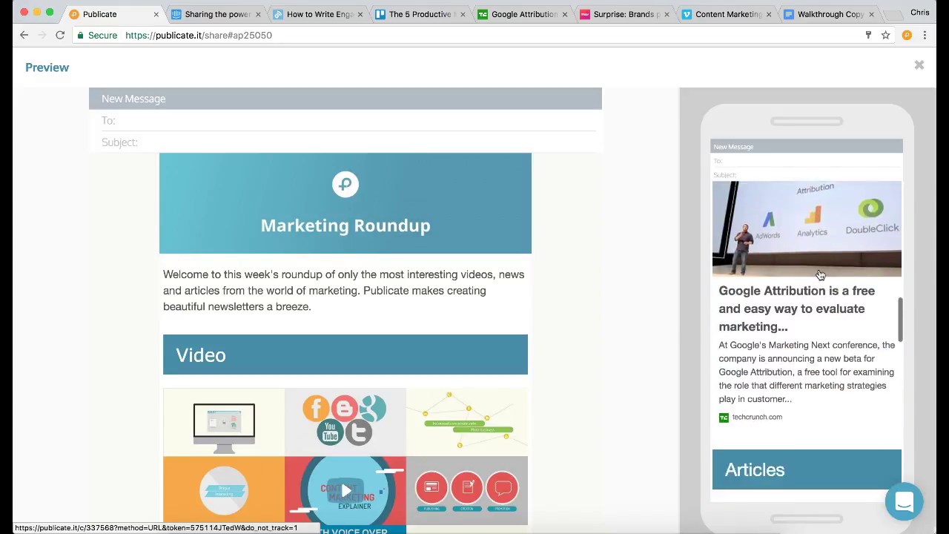
{"action": "scroll", "coordinate": [819, 274], "scroll_direction": "down", "scroll_amount": 5}
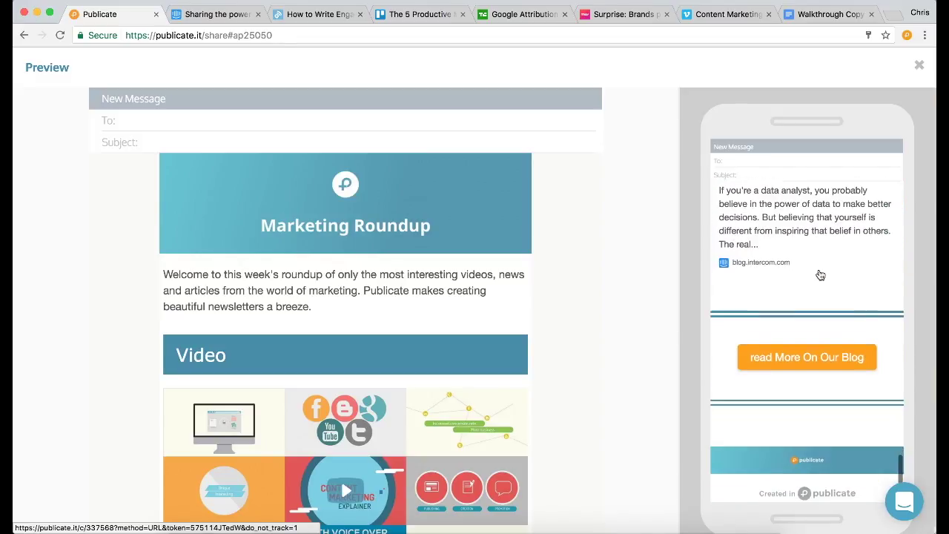
{"action": "scroll", "coordinate": [819, 274], "scroll_direction": "up", "scroll_amount": 12}
{"action": "scroll", "coordinate": [818, 274], "scroll_direction": "up", "scroll_amount": 12}
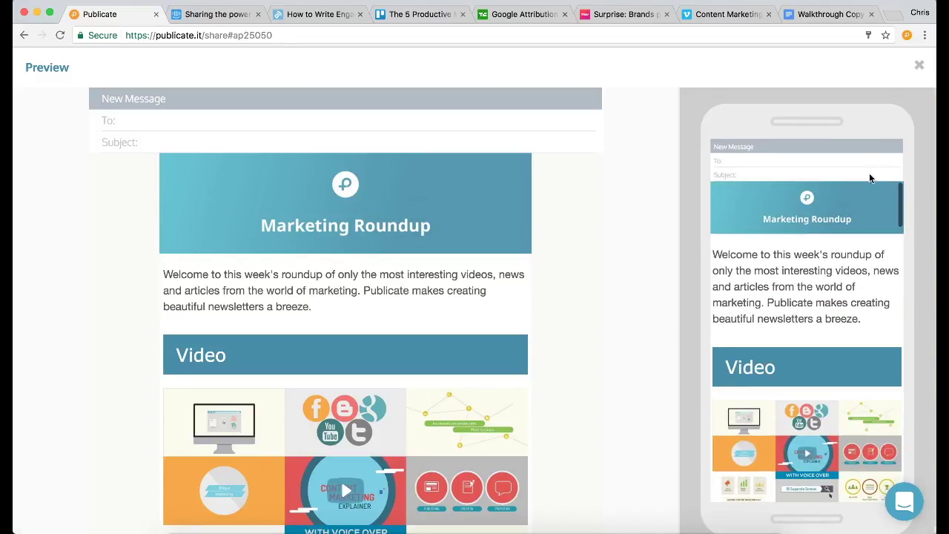
{"action": "left_click", "coordinate": [918, 65]}
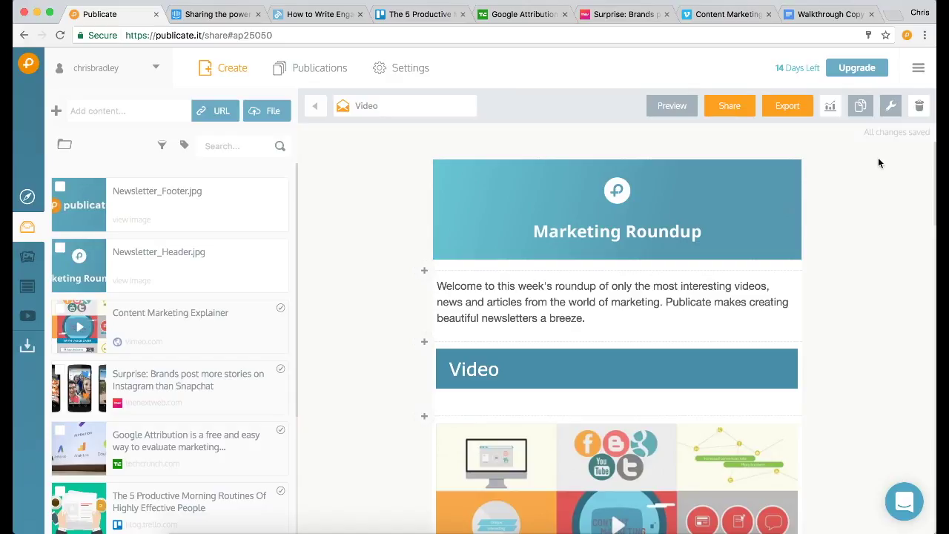
Step: Export the newsletter to Mailchimp and review its layout in the Design stage of the new campaign
{"action": "left_click", "coordinate": [786, 107]}
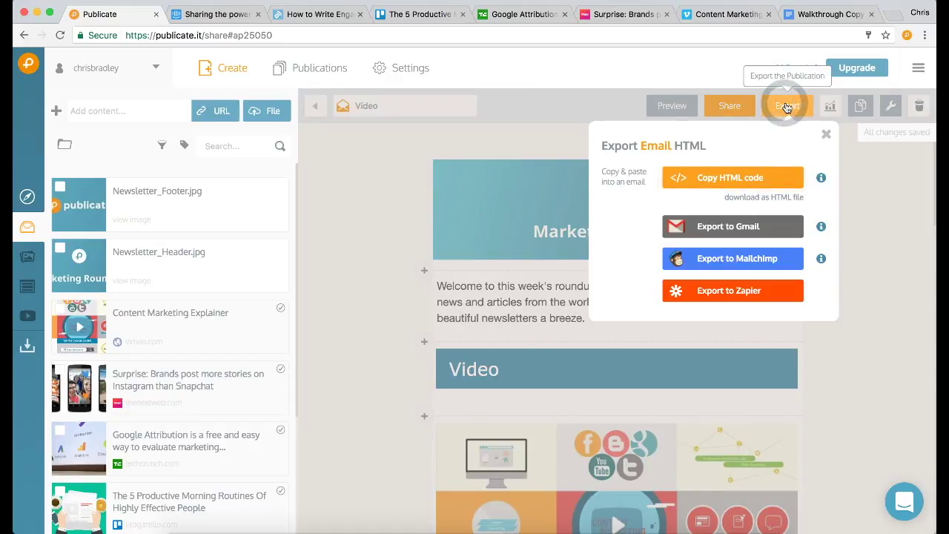
{"action": "left_click", "coordinate": [768, 260]}
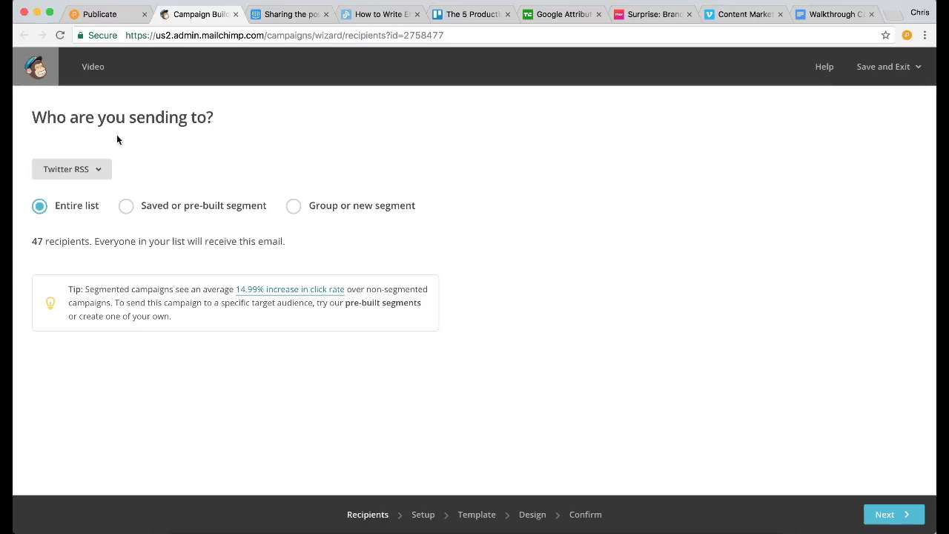
{"action": "left_click", "coordinate": [542, 514]}
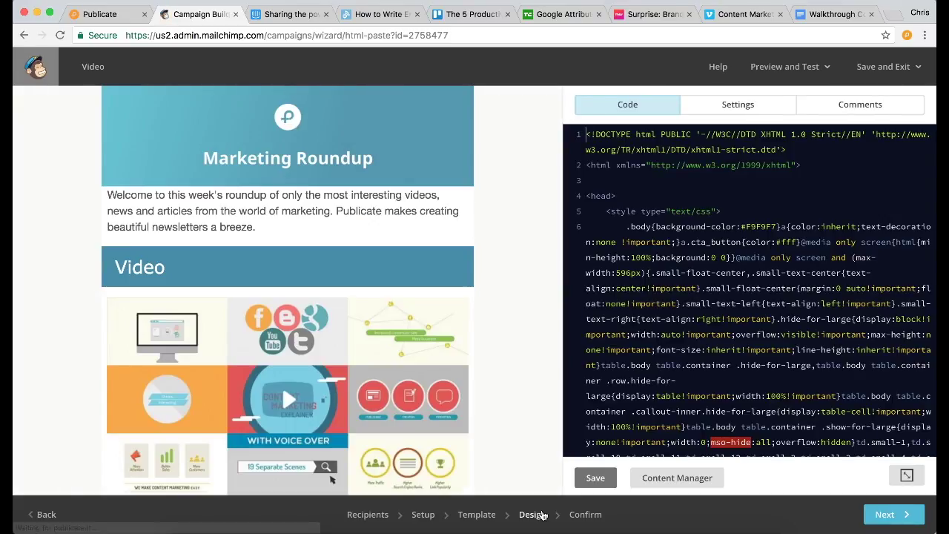
{"action": "scroll", "coordinate": [273, 343], "scroll_direction": "down", "scroll_amount": 3}
{"action": "scroll", "coordinate": [274, 343], "scroll_direction": "down", "scroll_amount": 10}
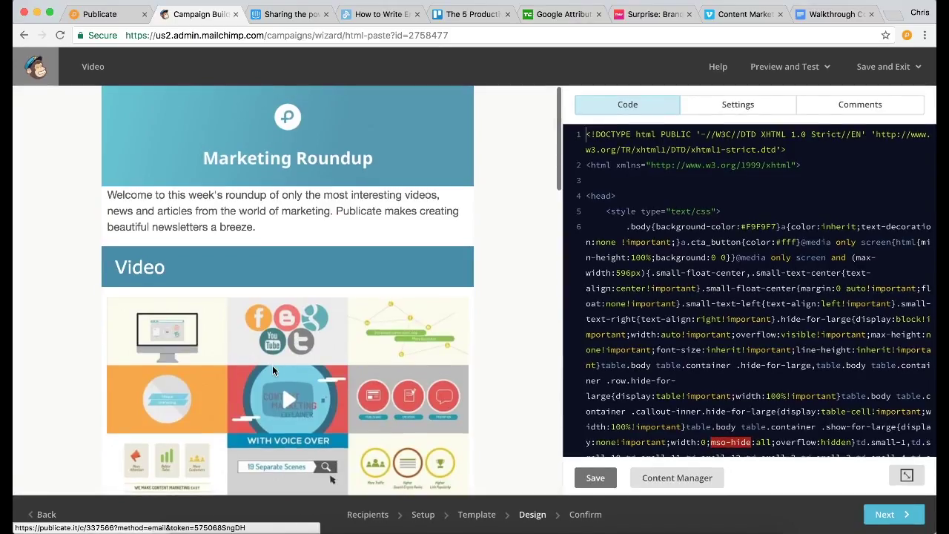
Step: Back in Publicate, copy the newsletter's HTML code, paste it into a blank message in the desktop mail app, and minimize the message after checking it
{"action": "left_click", "coordinate": [113, 16]}
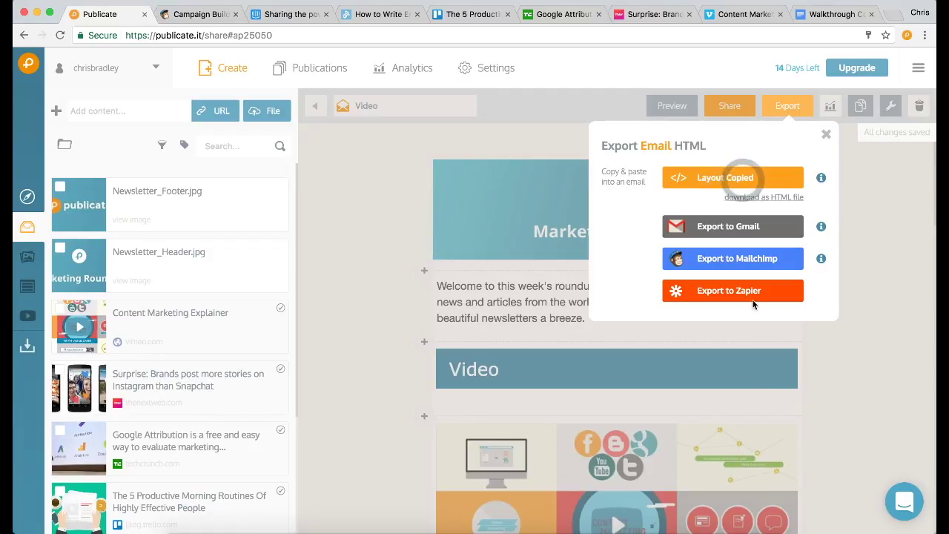
{"action": "left_click", "coordinate": [741, 528]}
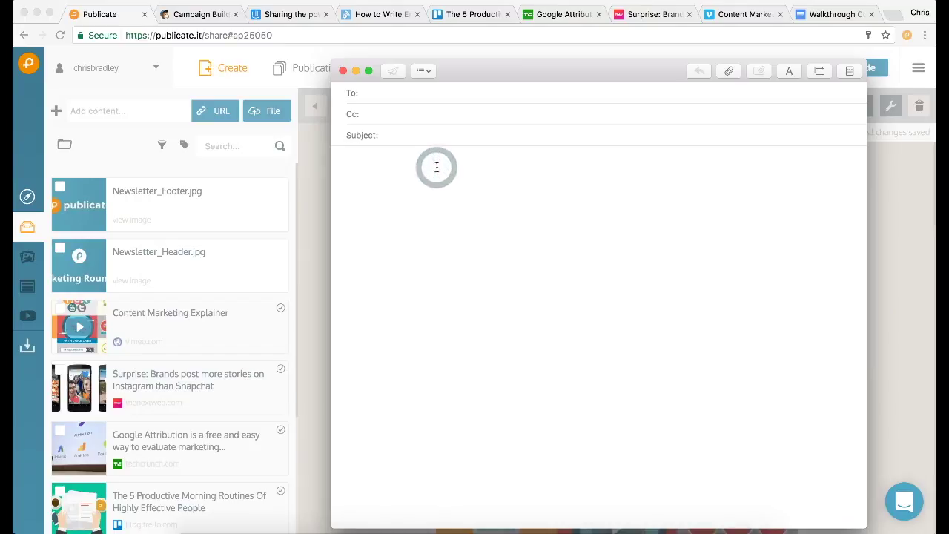
{"action": "key", "text": "super+v"}
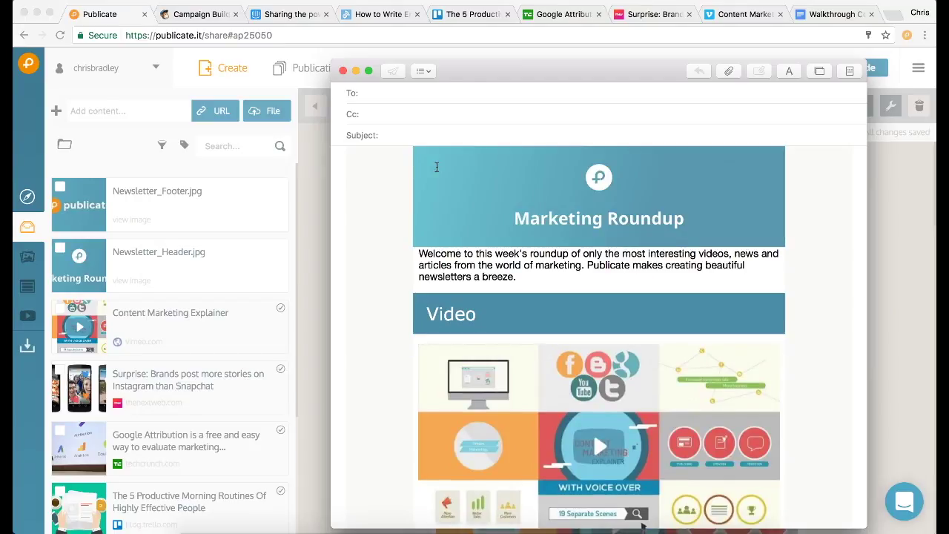
{"action": "scroll", "coordinate": [599, 221], "scroll_direction": "down", "scroll_amount": 15}
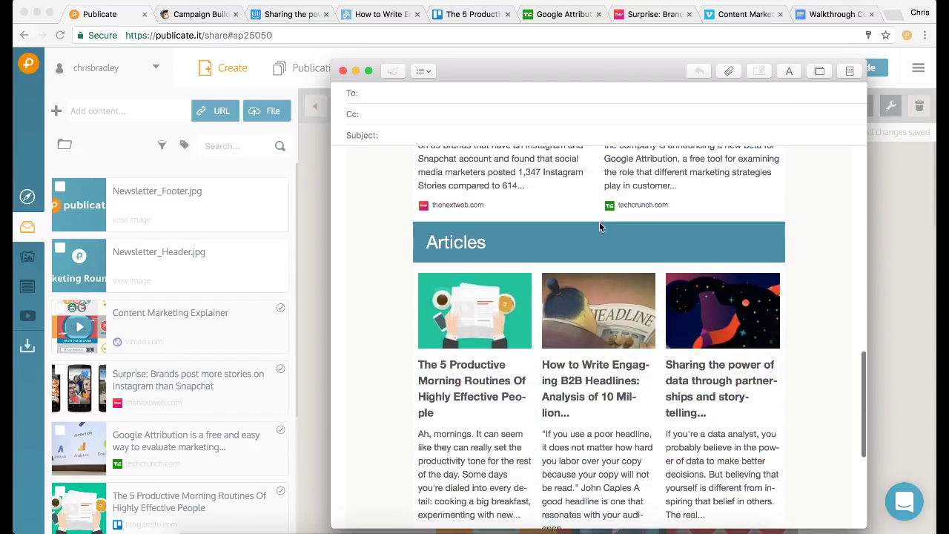
{"action": "scroll", "coordinate": [599, 222], "scroll_direction": "up", "scroll_amount": 15}
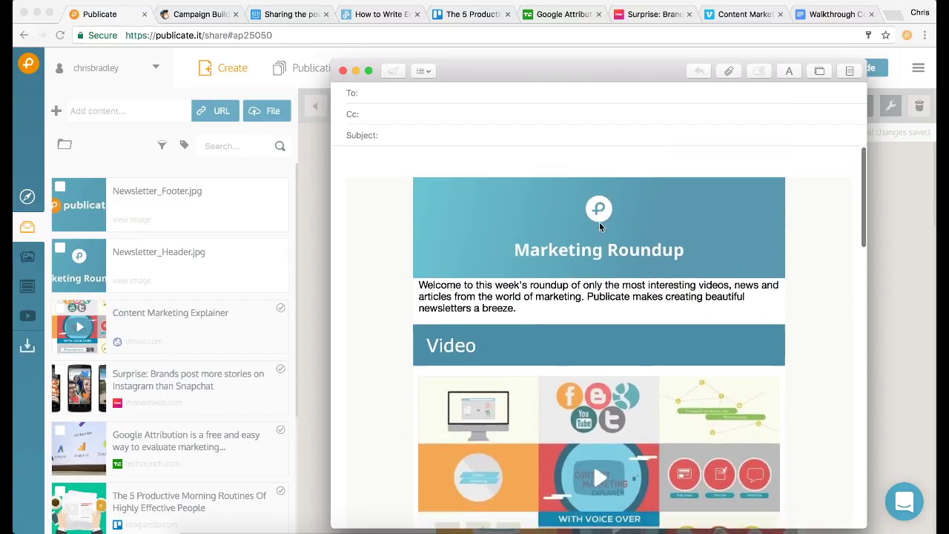
{"action": "left_click", "coordinate": [355, 70]}
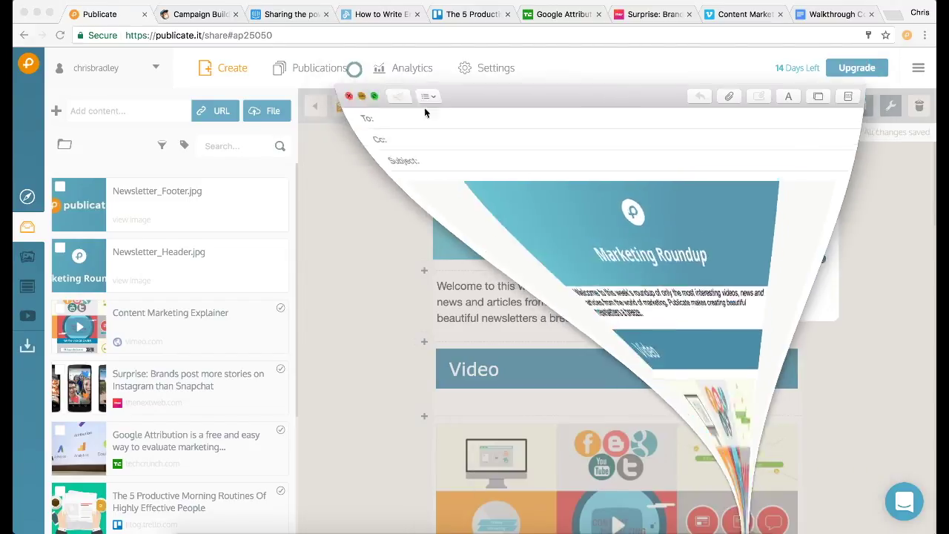
{"action": "left_click", "coordinate": [870, 258]}
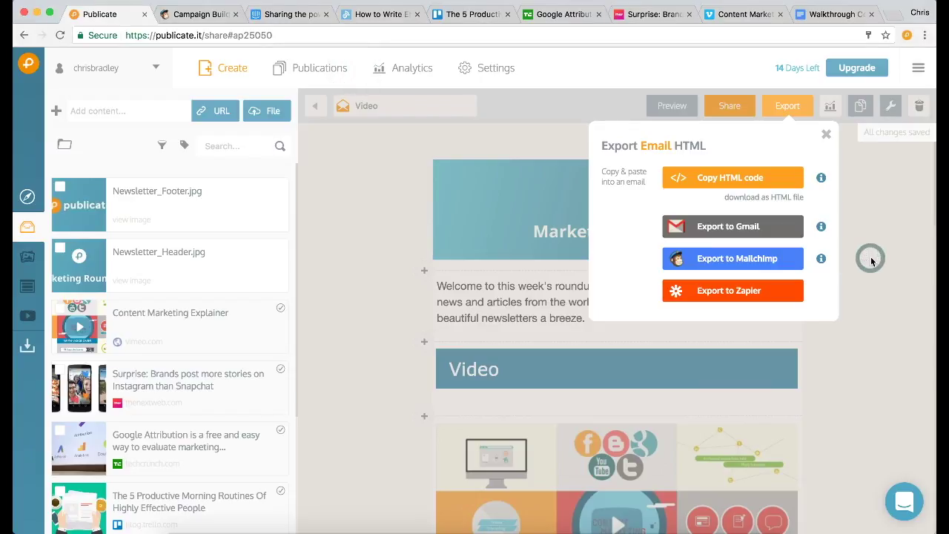